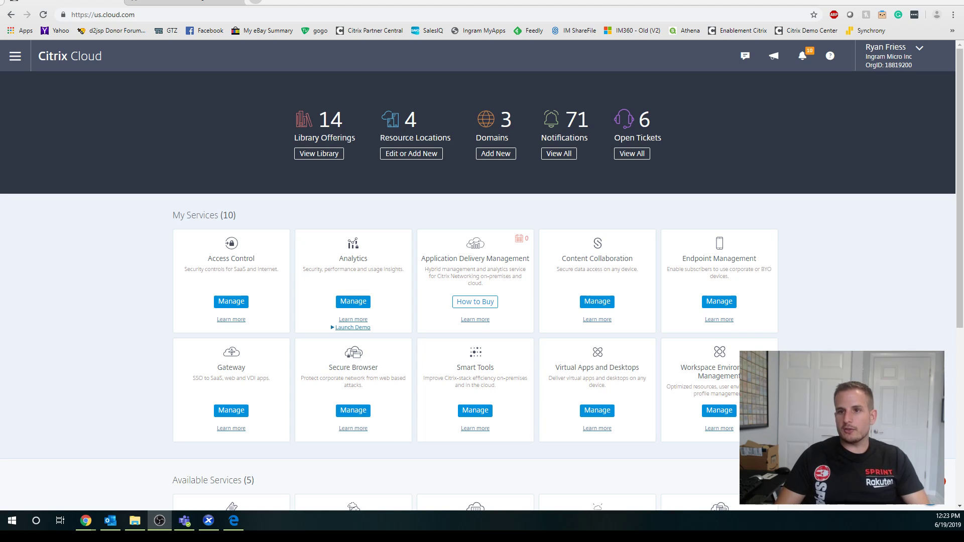
Add a new resource location and name it after the video lab.
click(135, 277)
click(411, 153)
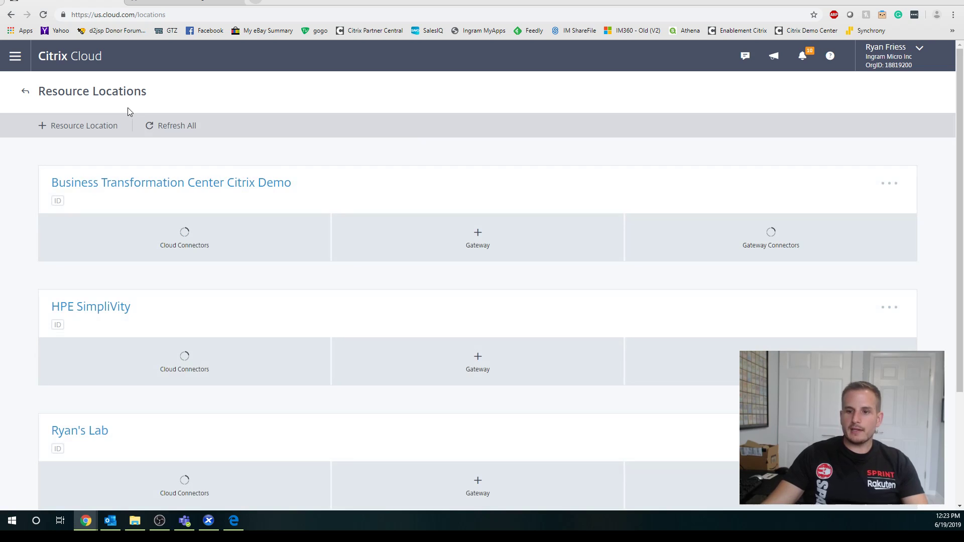
click(82, 128)
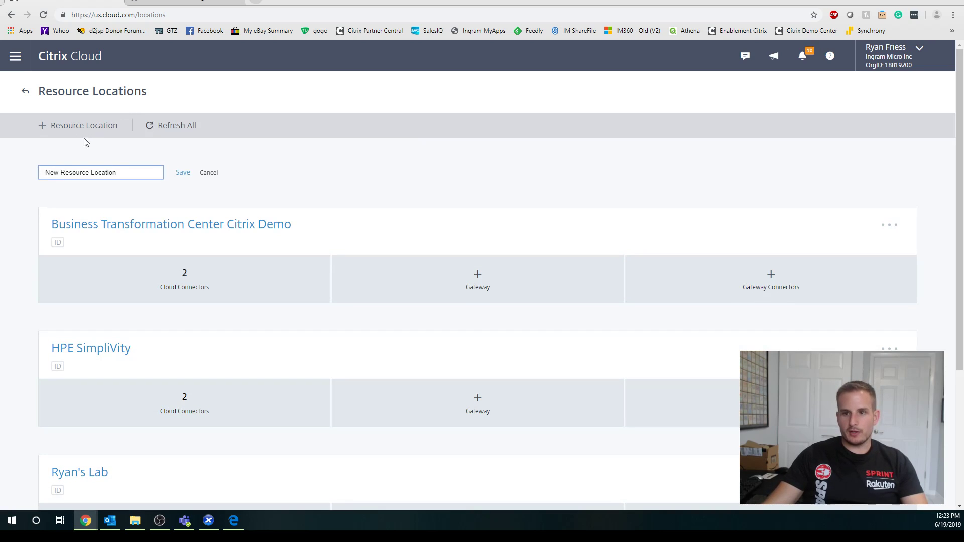
drag(120, 173, 31, 177)
text(Rya)
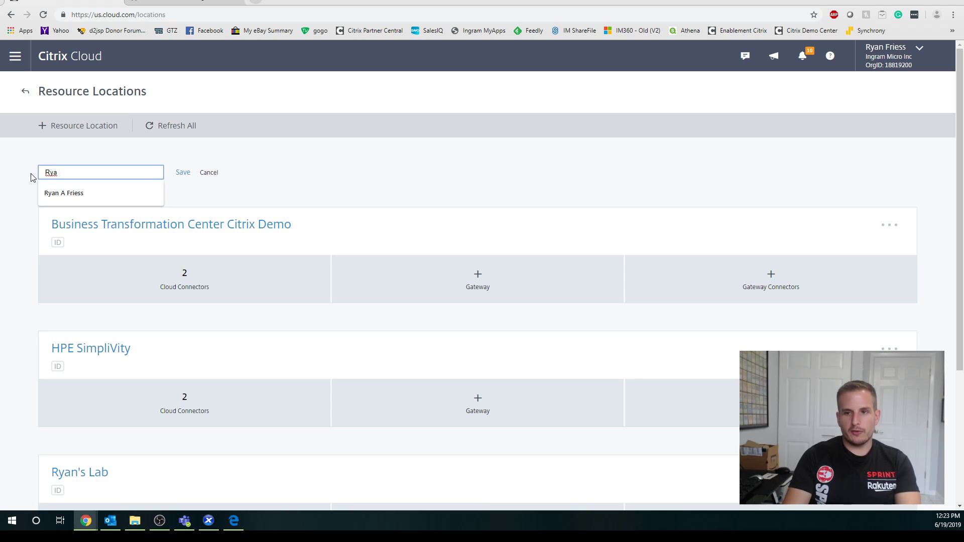
text(n Vid)
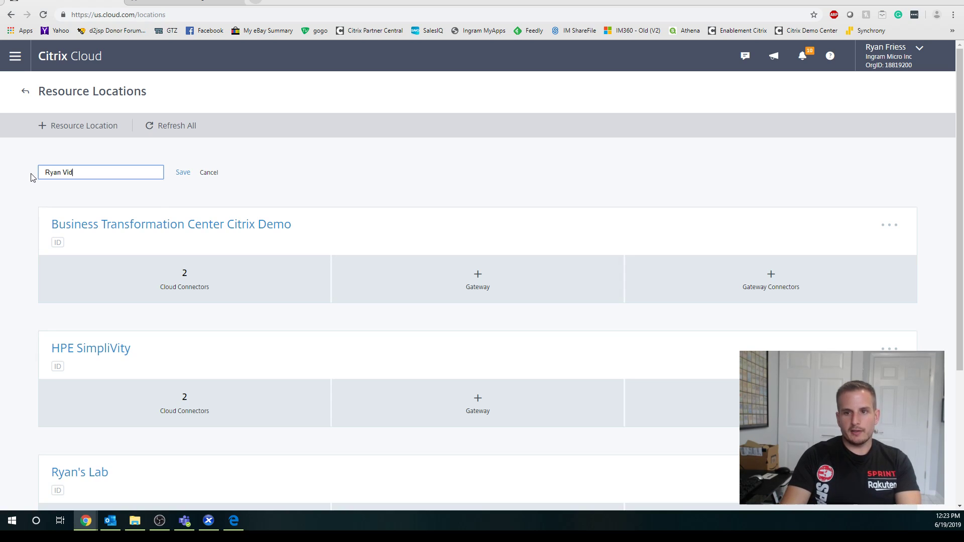
text(eo Lab)
click(182, 175)
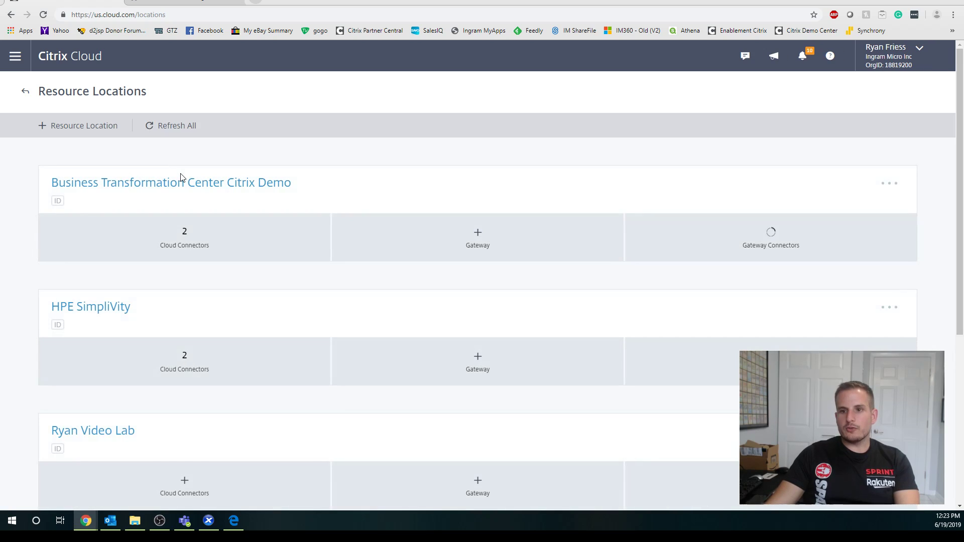
Download the Cloud Connector installer for the new video-lab location.
scroll(186, 201, down, 5)
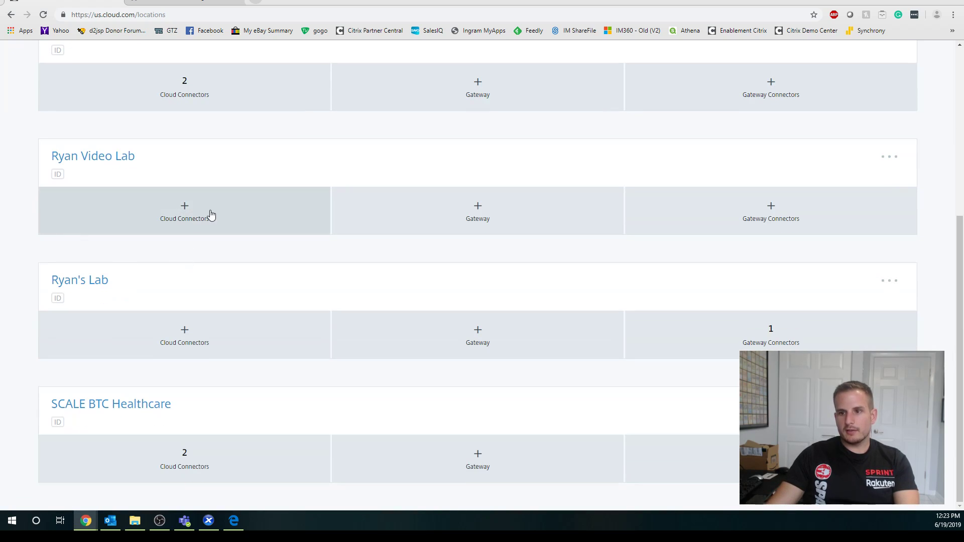
click(199, 219)
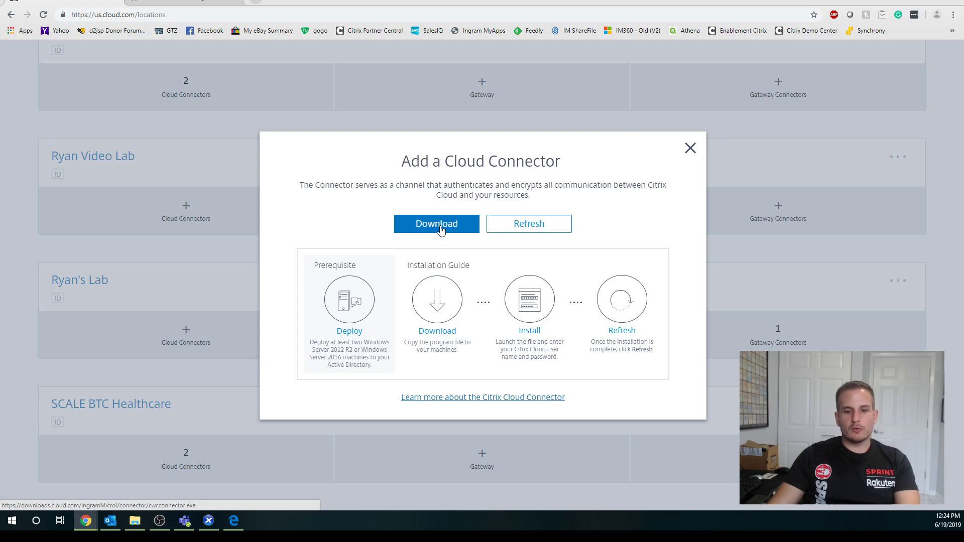
click(457, 225)
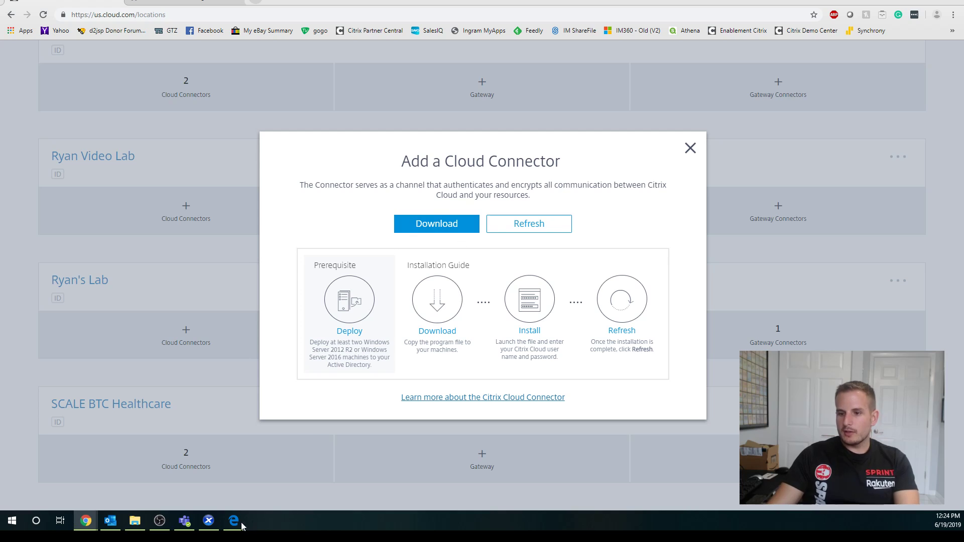
Sign in to the CLOUD .131 server through an undocked XenCenter console with the admin password.
click(214, 526)
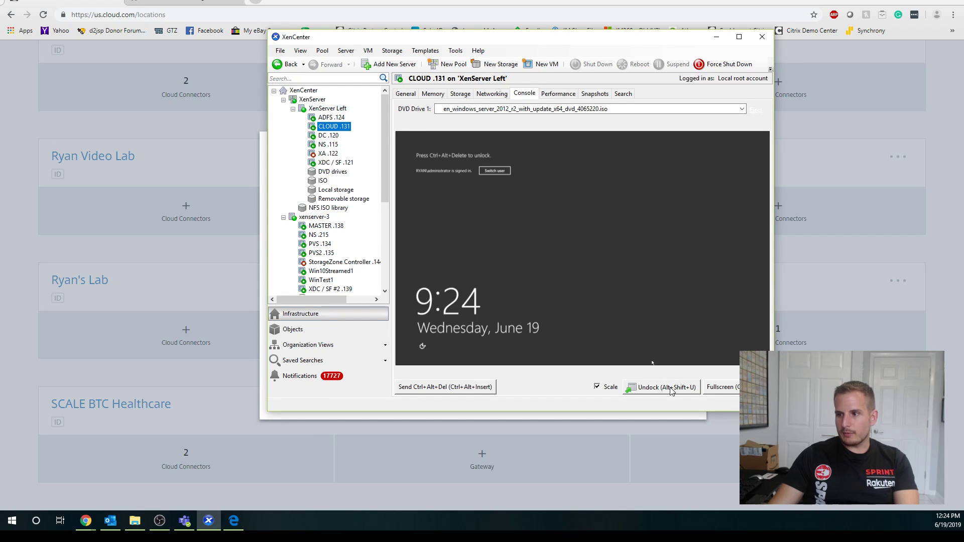
click(446, 391)
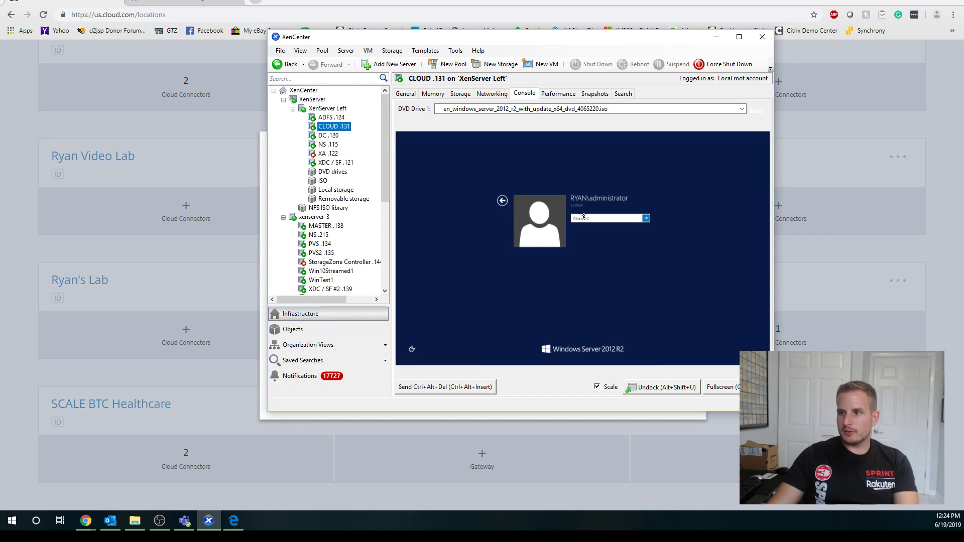
click(686, 390)
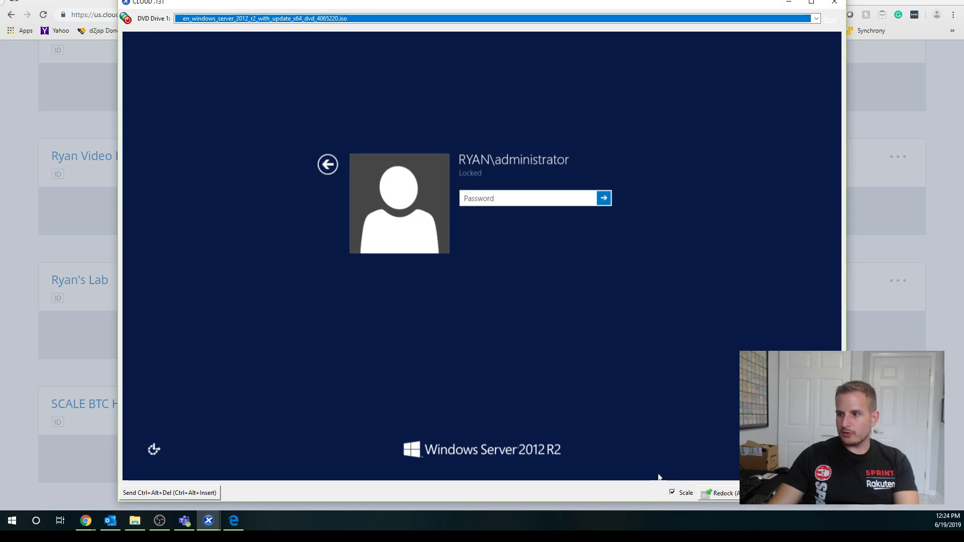
click(517, 197)
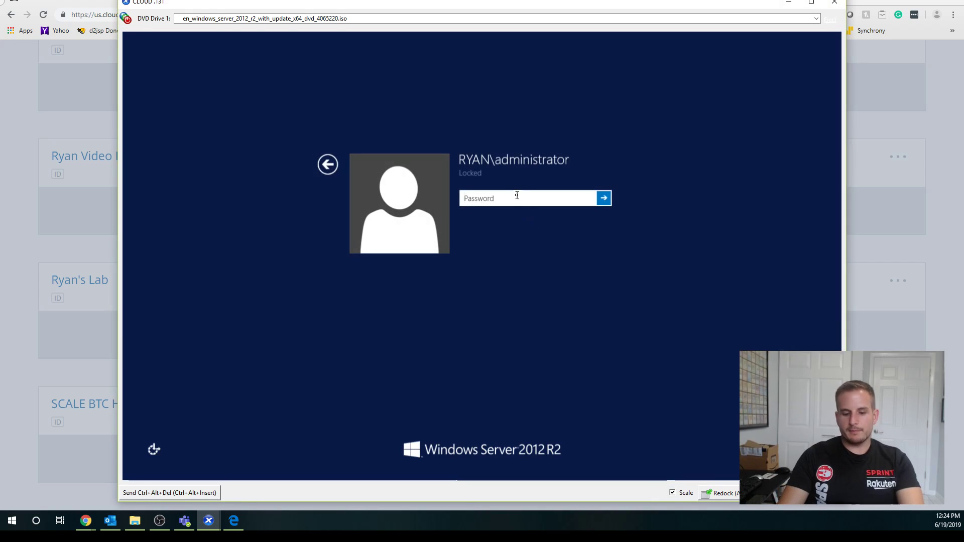
text(•••••)
key(BackSpace)
key(BackSpace)
key(BackSpace)
text(•••••)
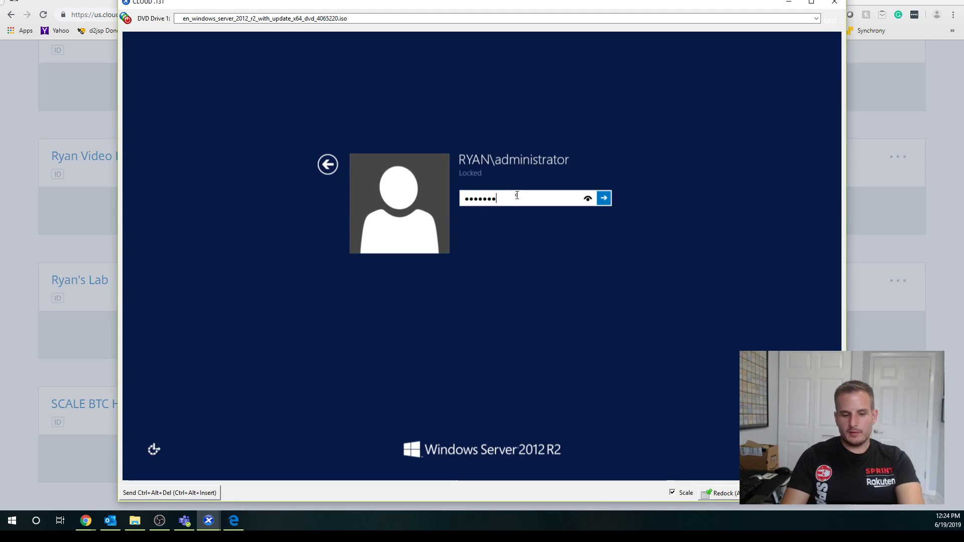
key(Return)
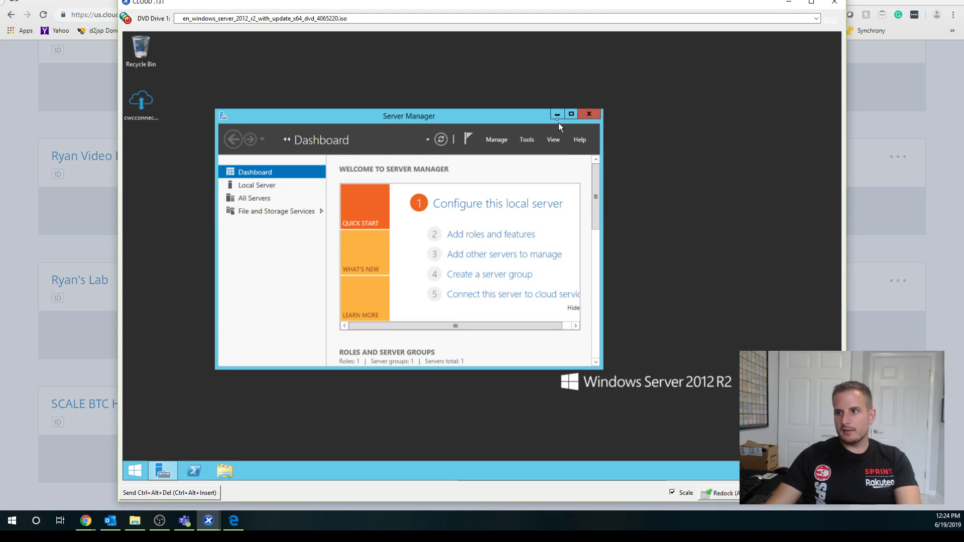
Launch the downloaded cwcconnector installer from the server desktop.
click(556, 115)
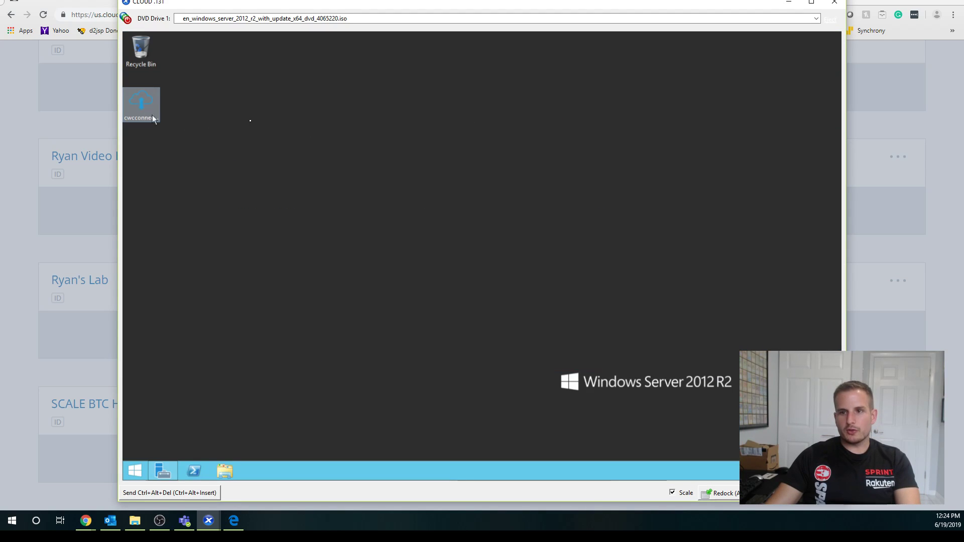
click(139, 98)
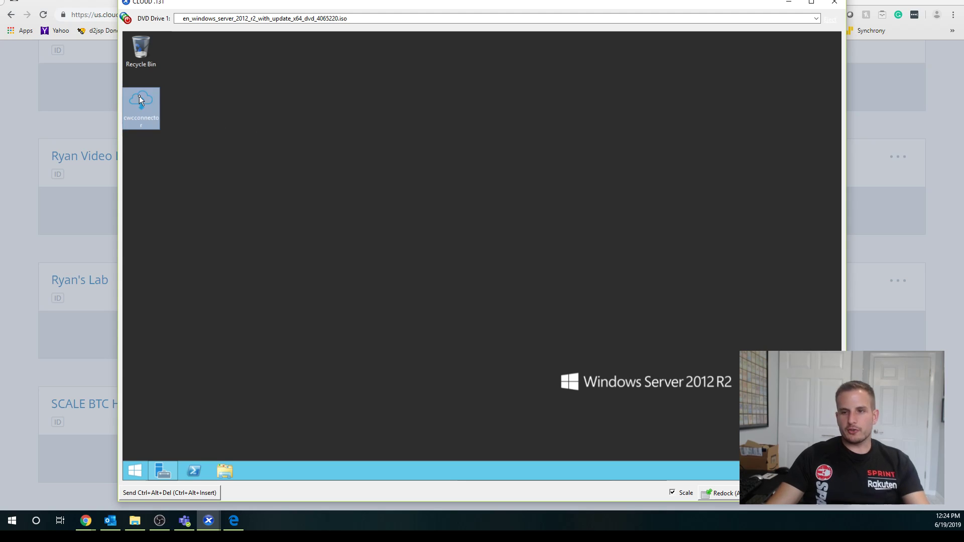
click(319, 197)
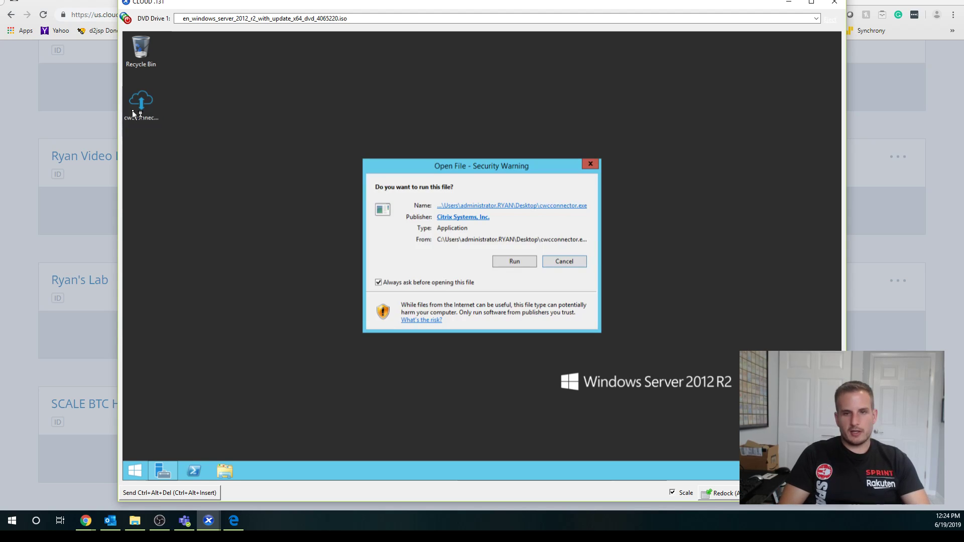
Allow the installer to run and sign in with the Citrix Cloud username and password.
click(515, 262)
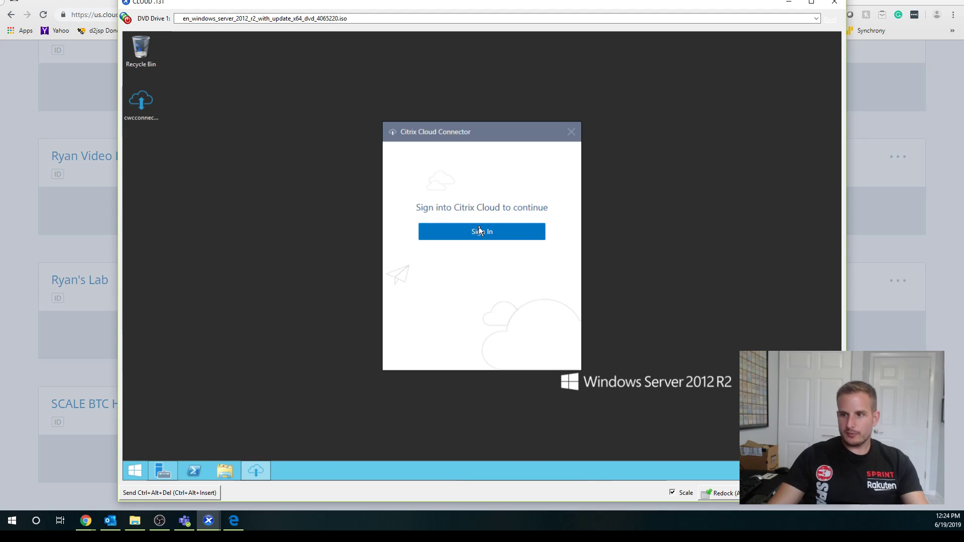
click(465, 239)
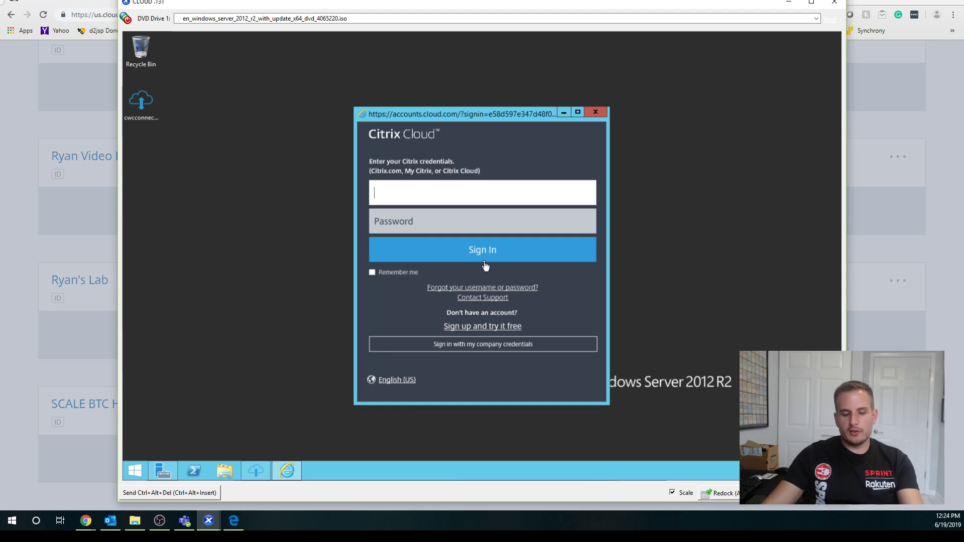
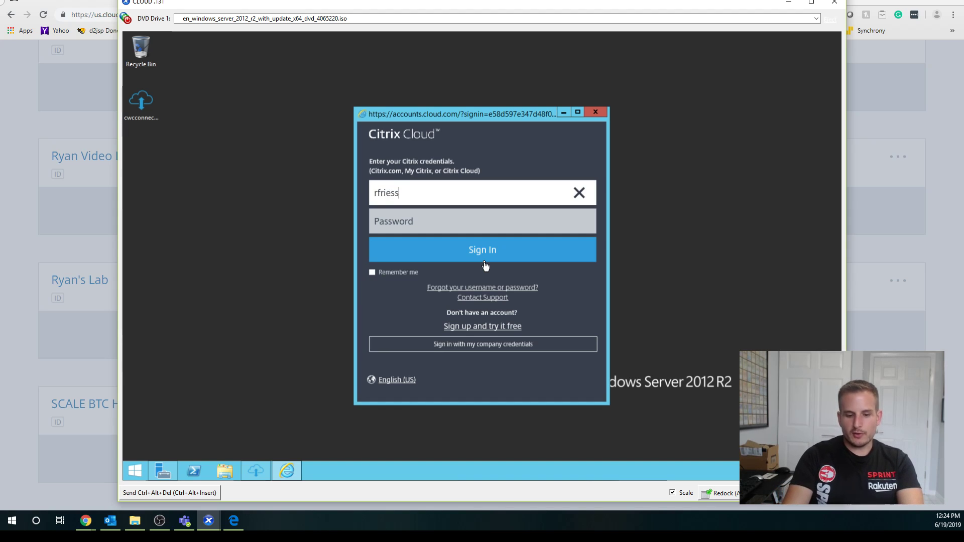
key(Tab)
text(•••••)
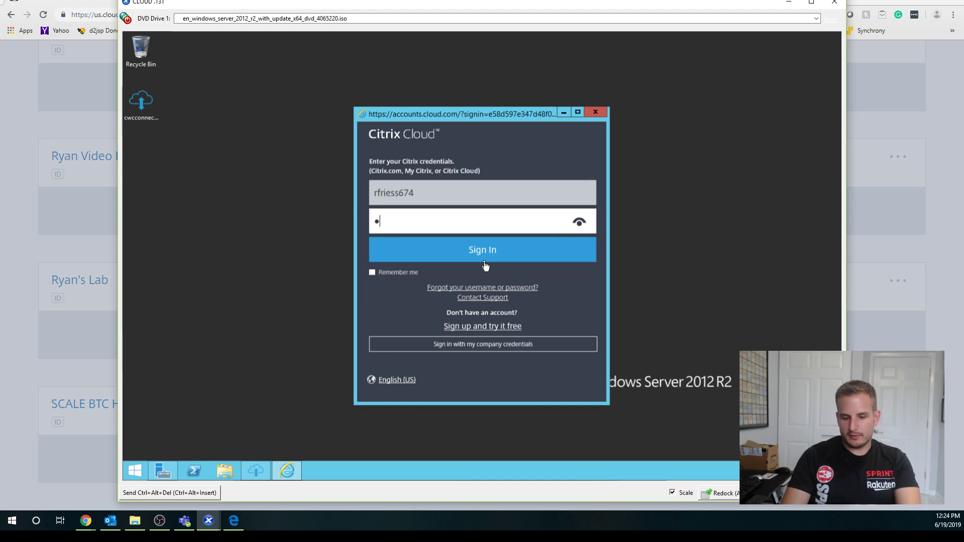
text(••••)
key(Return)
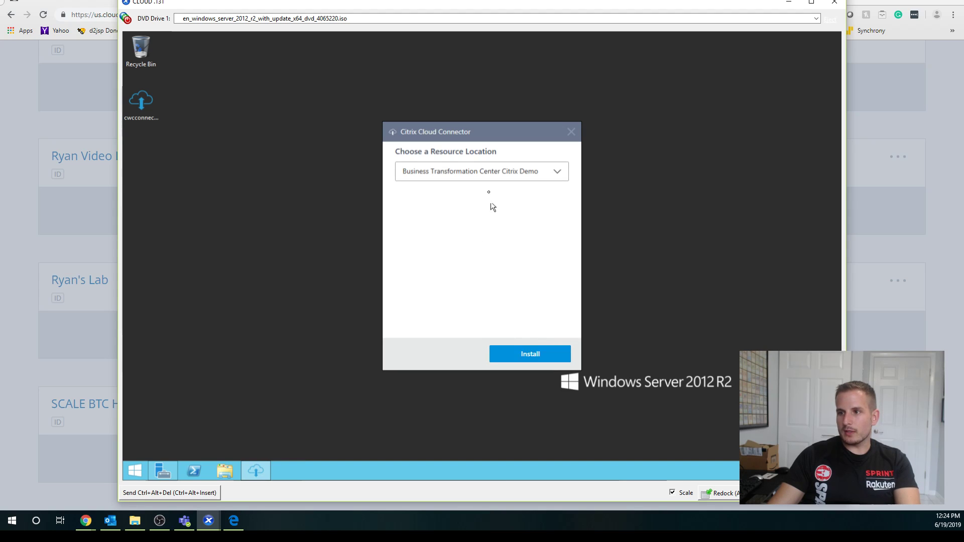
Choose the video-lab resource location, start the connector install and return to Chrome.
click(486, 174)
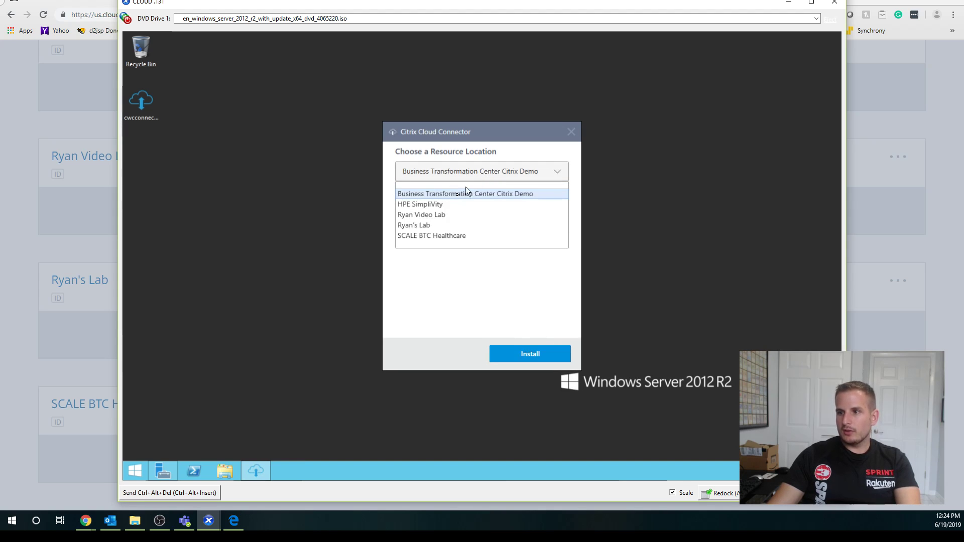
click(433, 216)
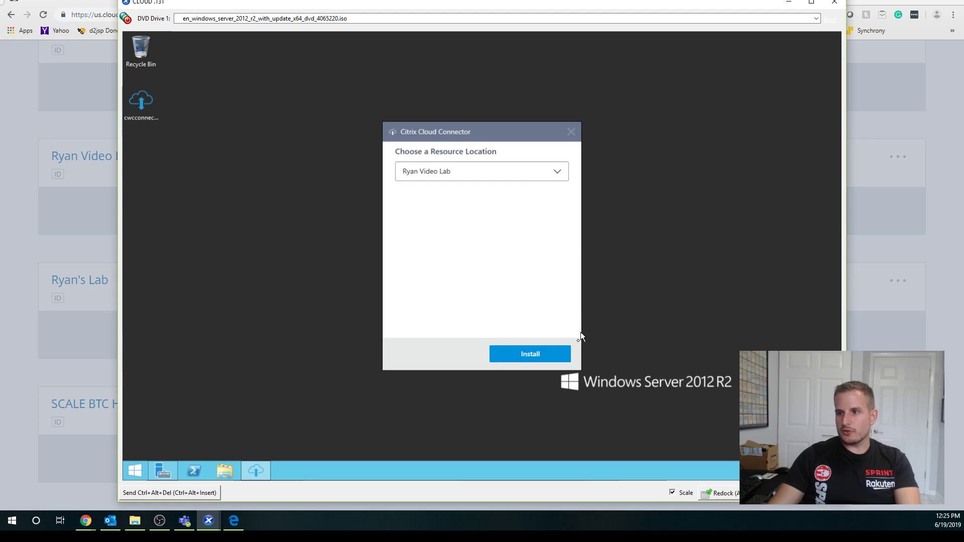
click(528, 358)
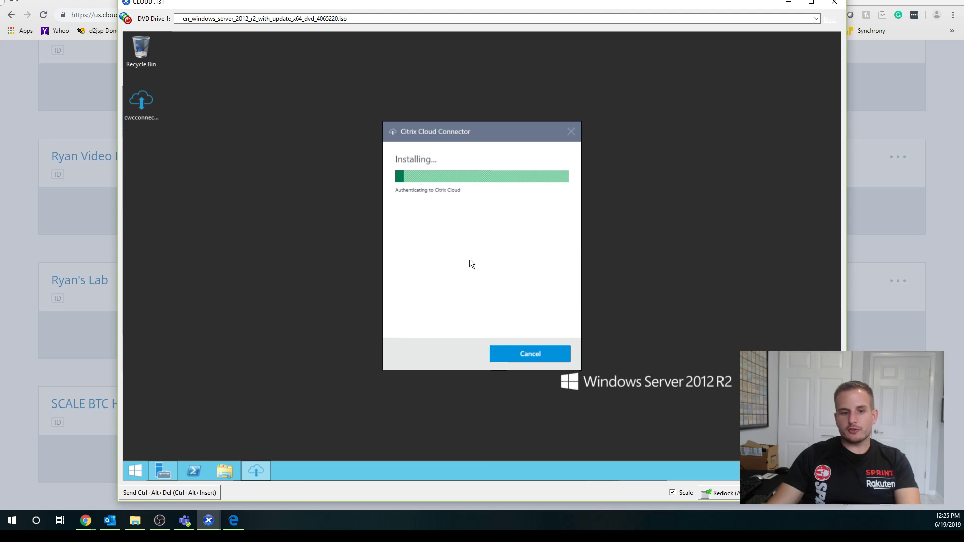
click(102, 306)
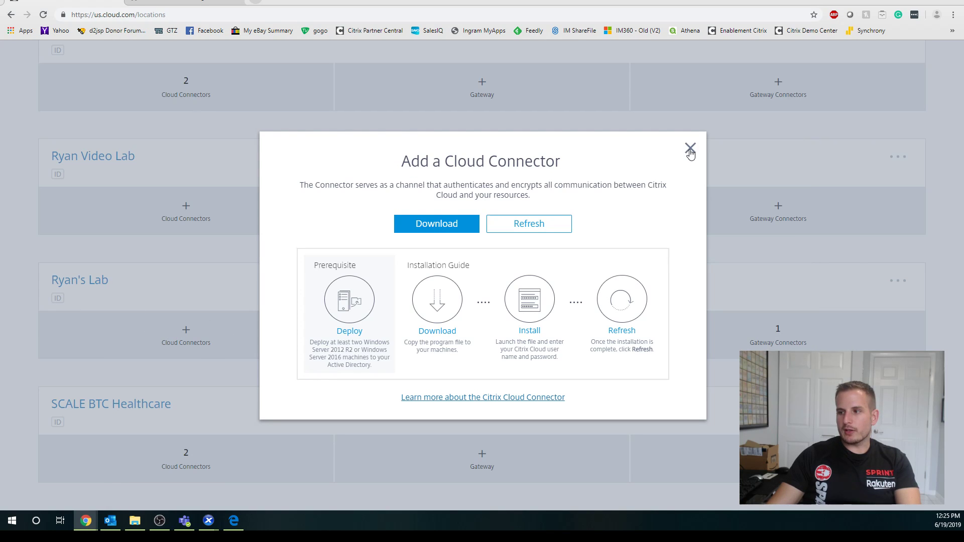
Connect XenCenter to the xenserver-4 host and dismiss Health Check Overview.
mouse_move(208, 521)
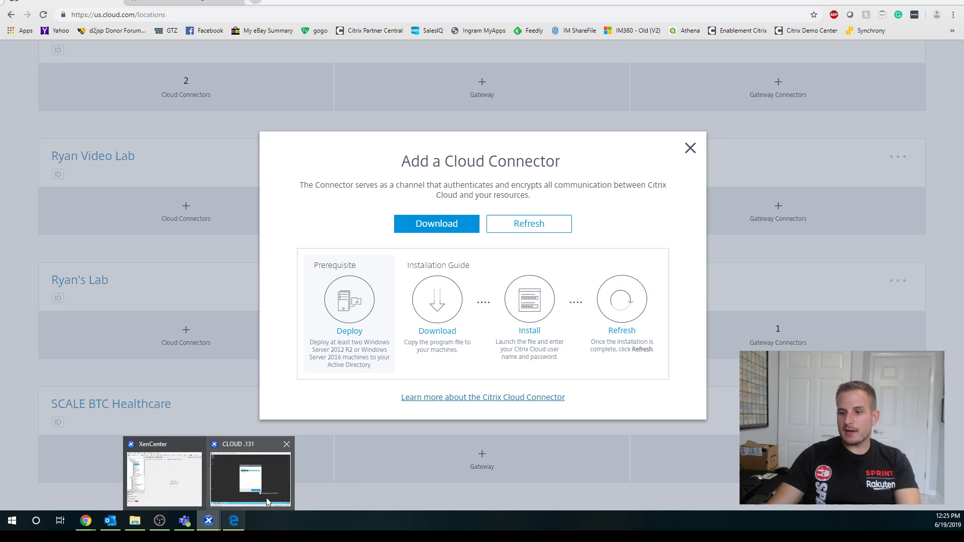
click(283, 491)
click(164, 477)
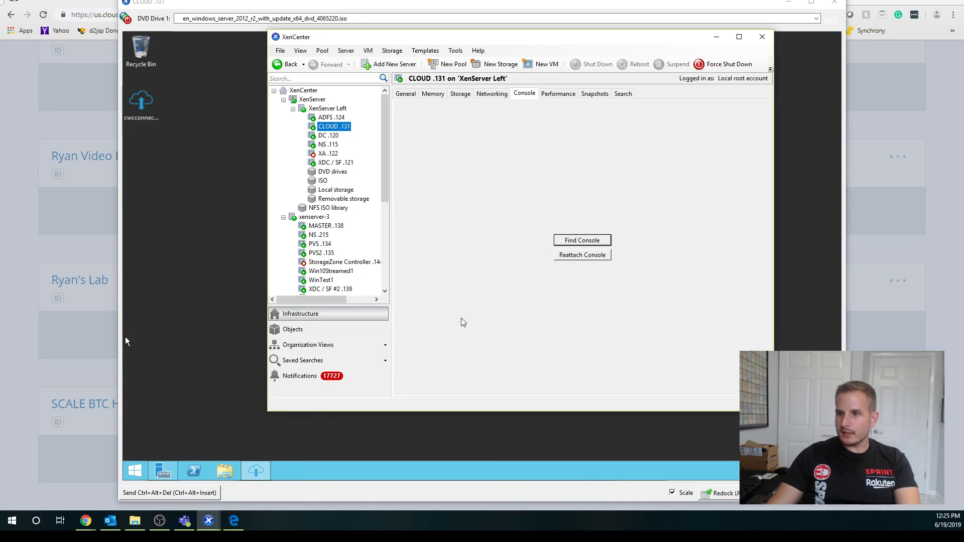
scroll(387, 266, down, 6)
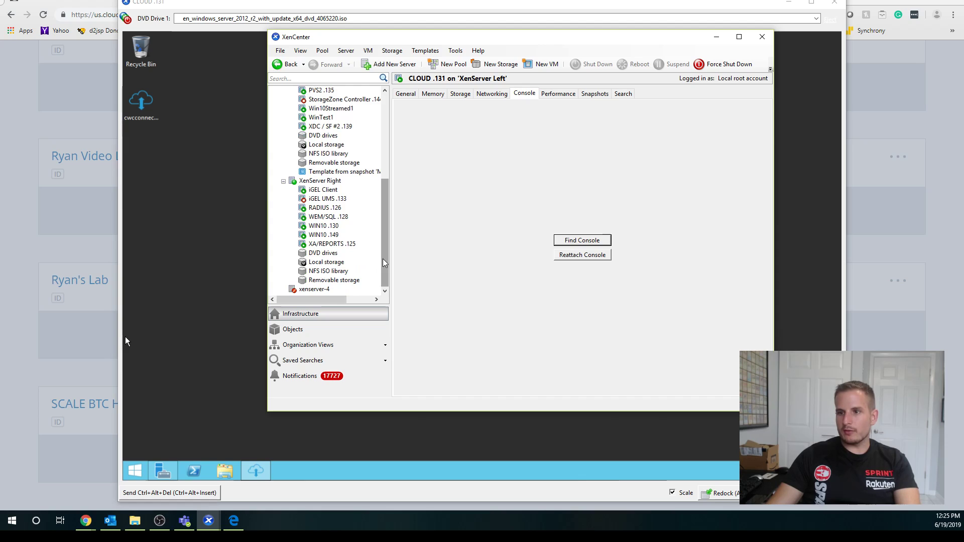
scroll(343, 247, up, 2)
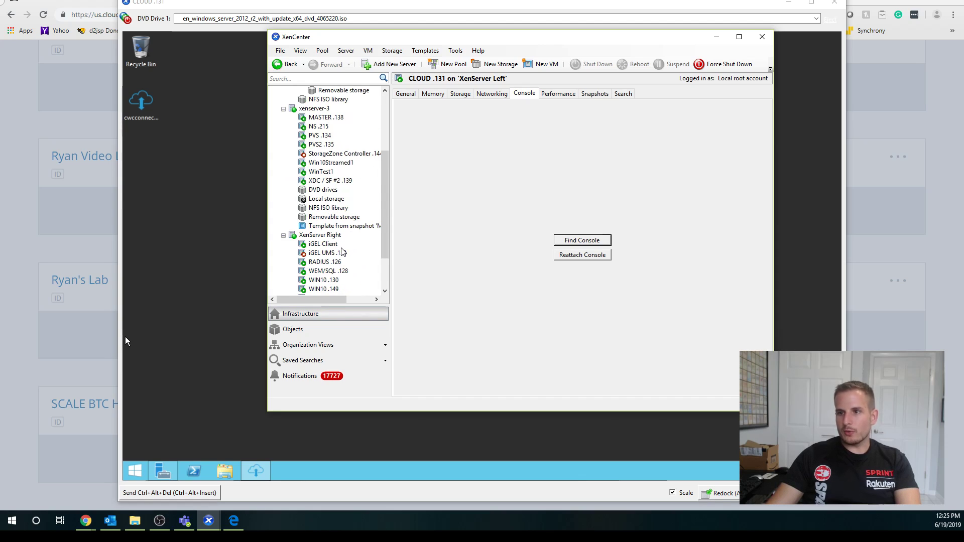
scroll(336, 207, down, 2)
double_click(315, 289)
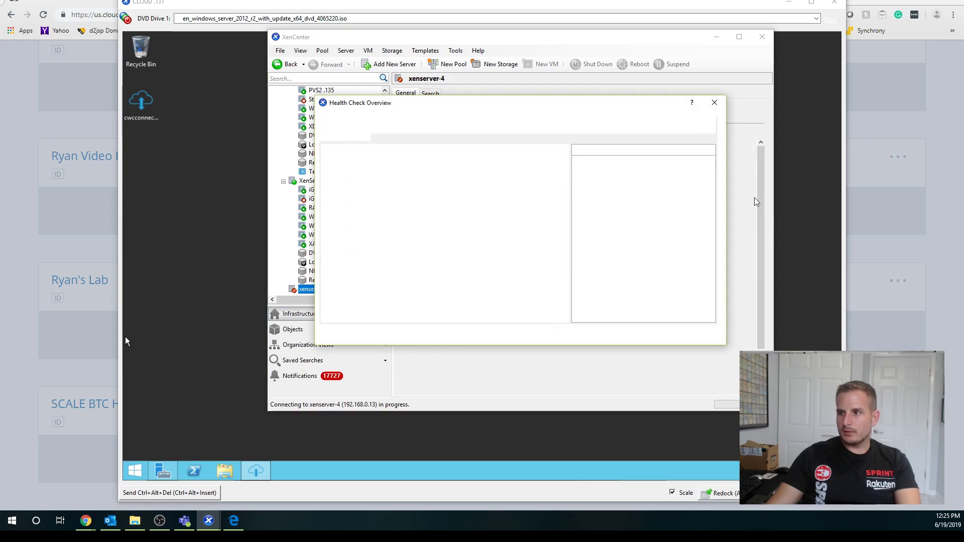
click(714, 104)
Select CLOUDING .132 and undock its console into a separate window.
scroll(383, 284, down, 4)
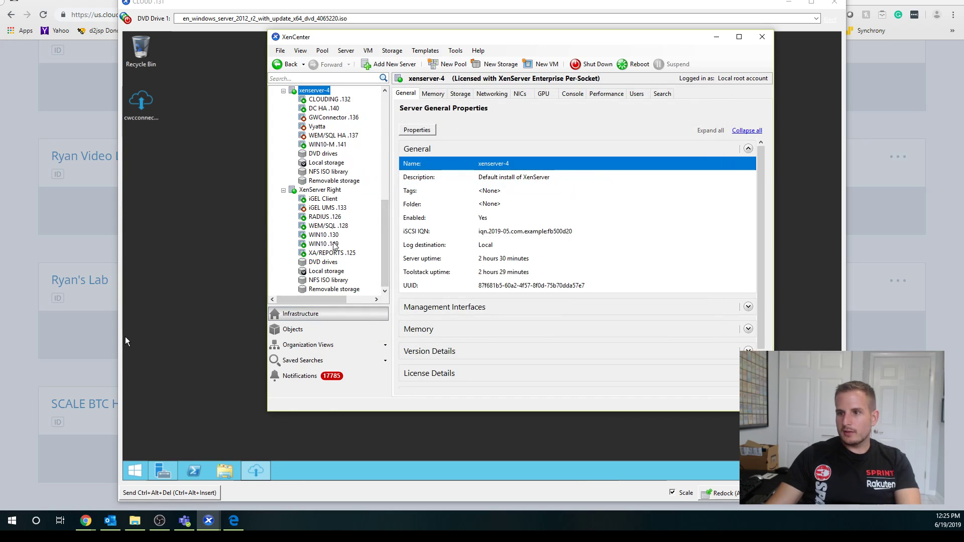
scroll(334, 244, up, 2)
click(336, 154)
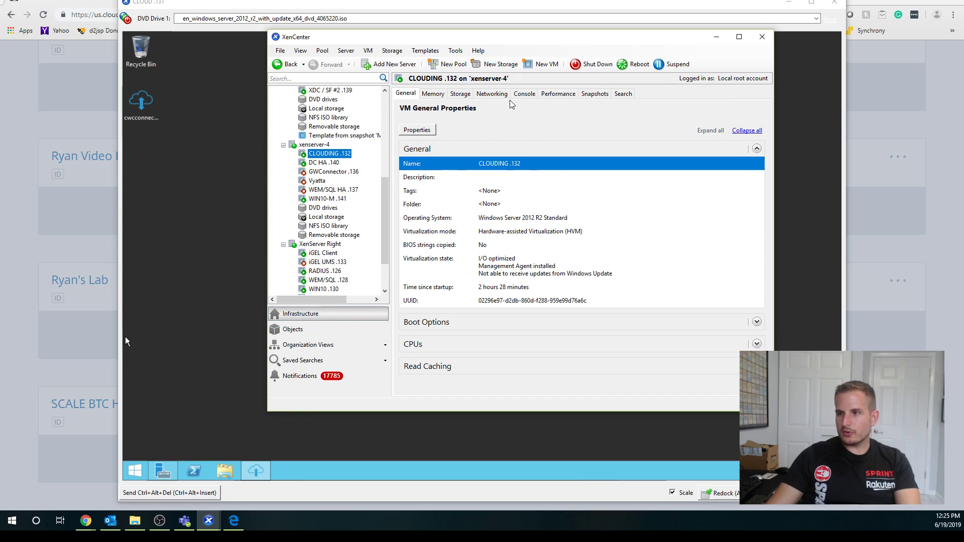
click(523, 96)
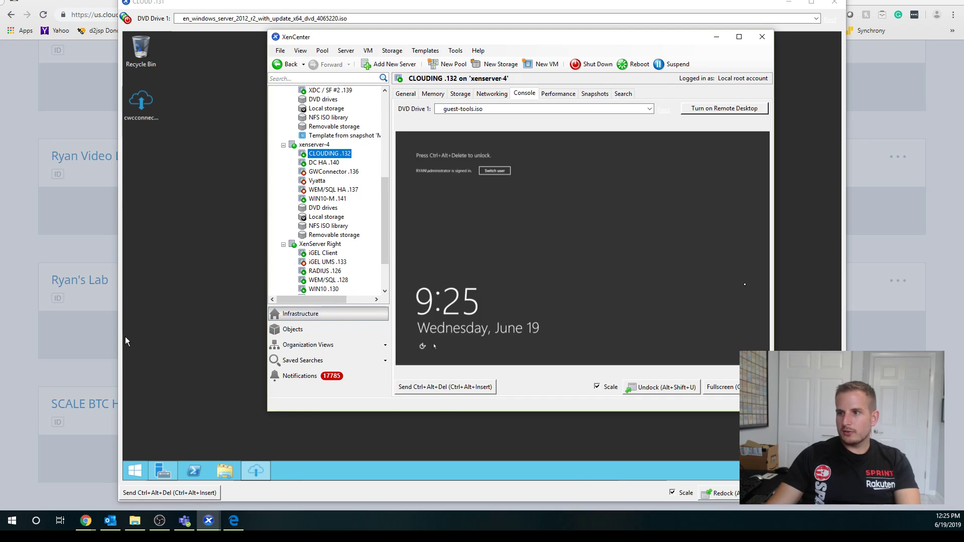
click(662, 387)
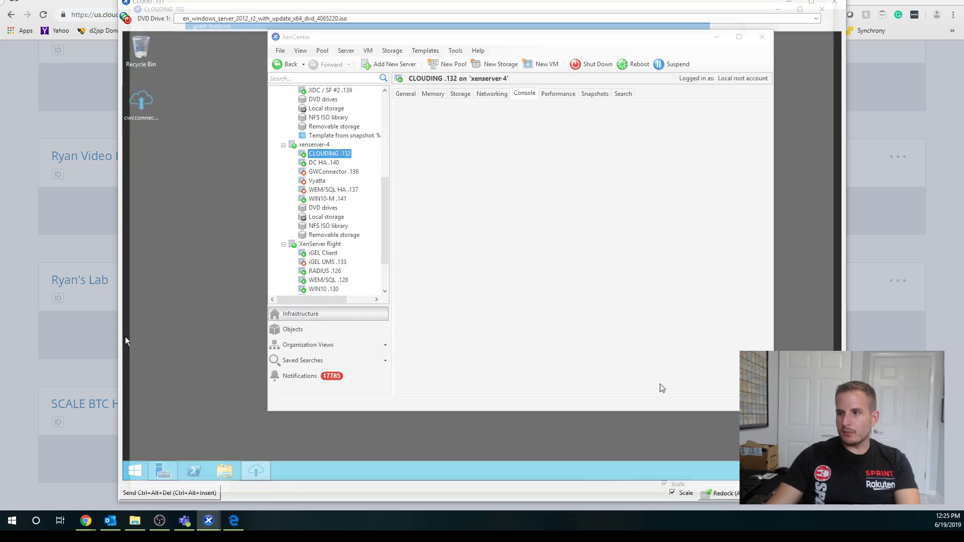
Log in to CLOUDING .132 and run the cwcconnector installer.
click(546, 196)
text(*****)
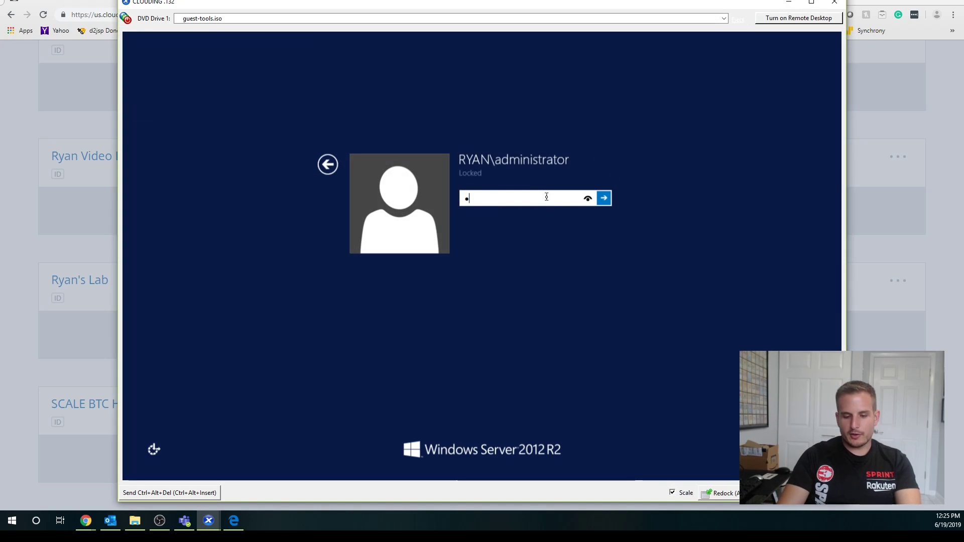
text(****)
key(Return)
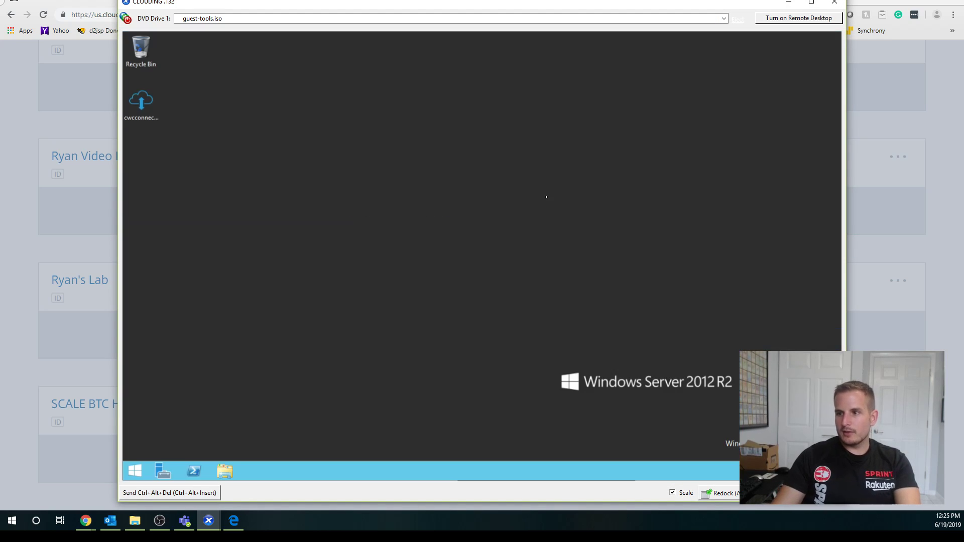
click(144, 108)
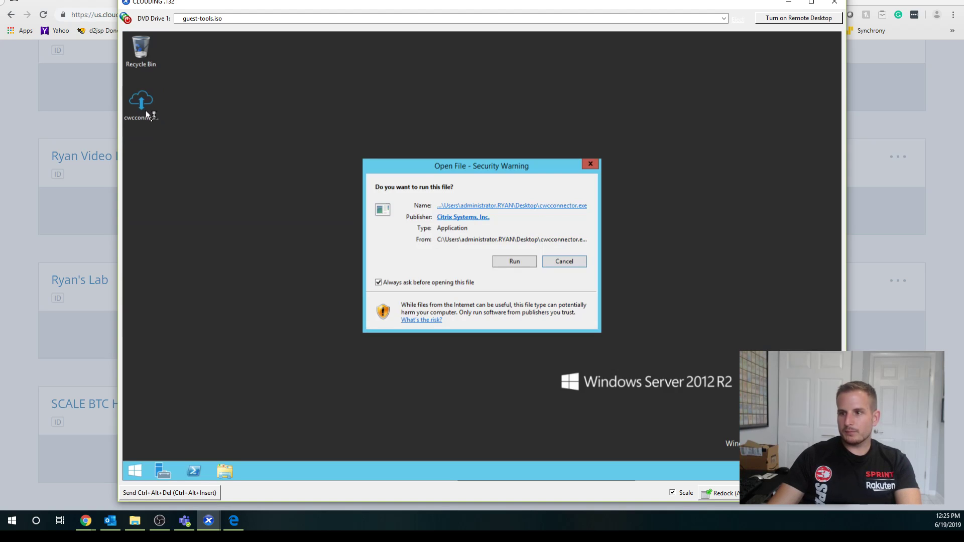
click(509, 261)
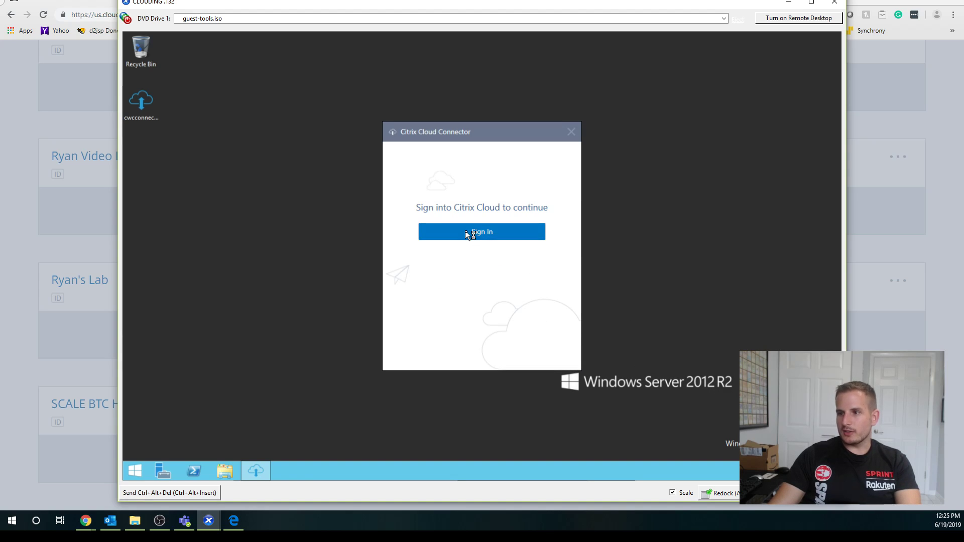
Sign in to Citrix Cloud with the account username and password.
click(460, 227)
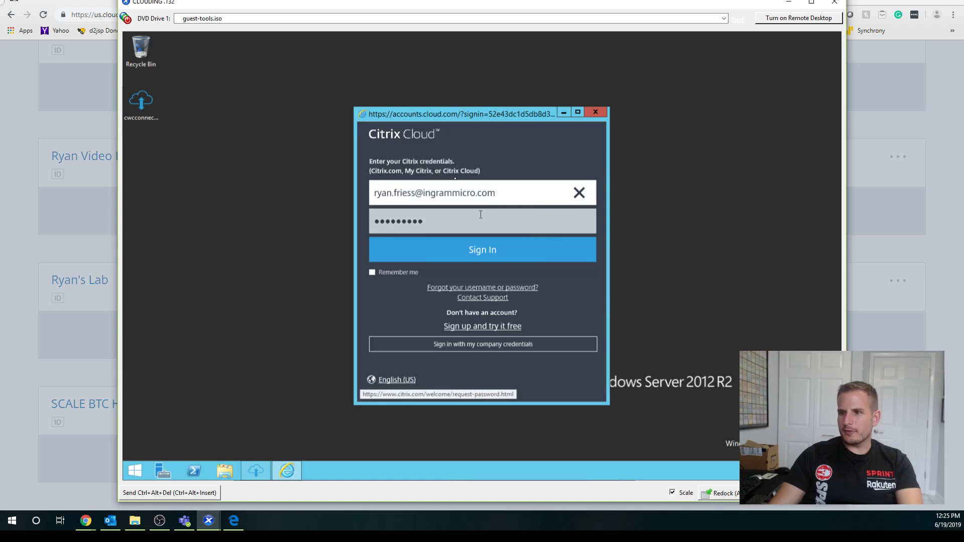
triple_click(488, 192)
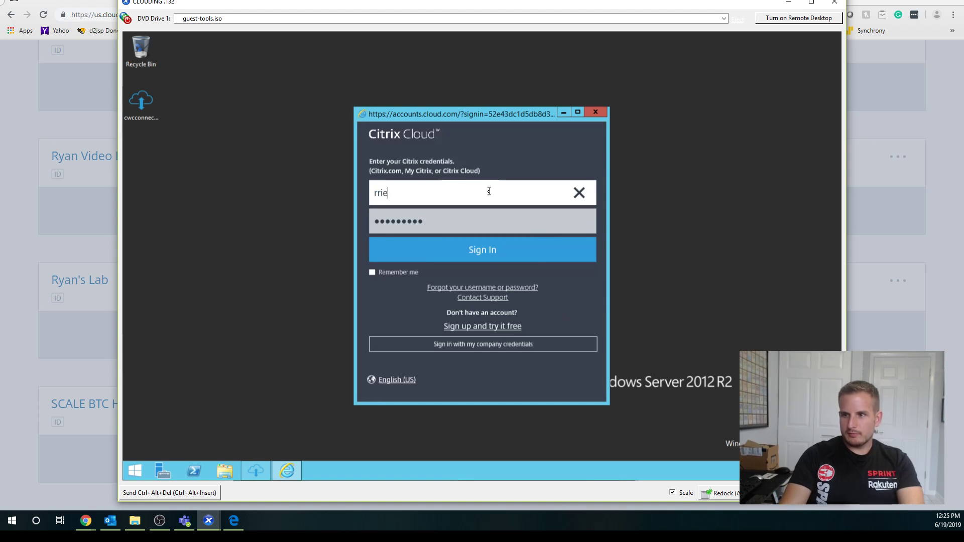
double_click(489, 191)
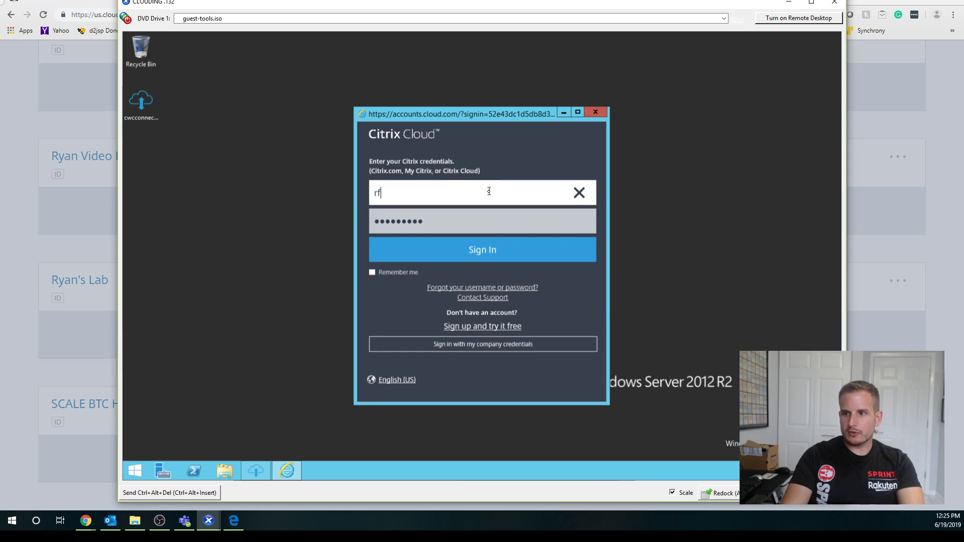
key(Tab)
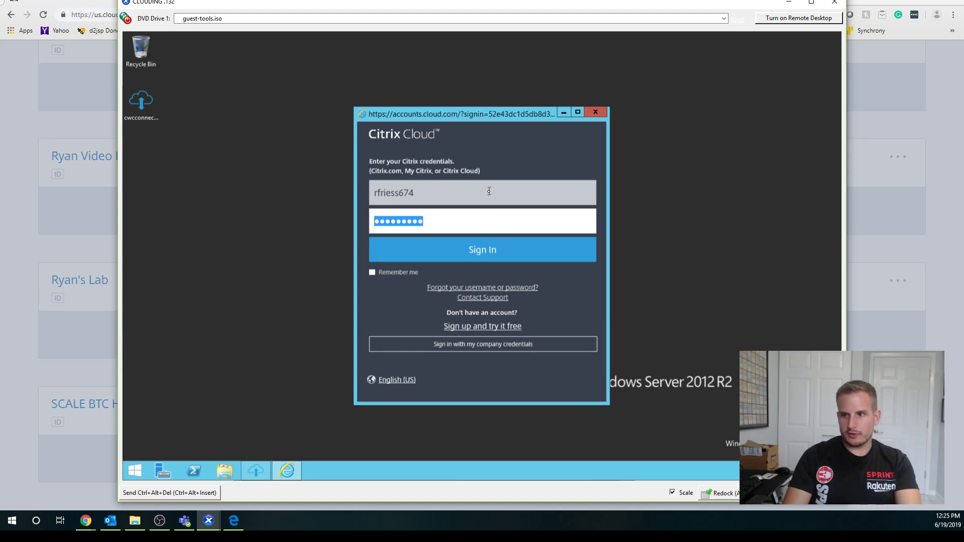
text(*********)
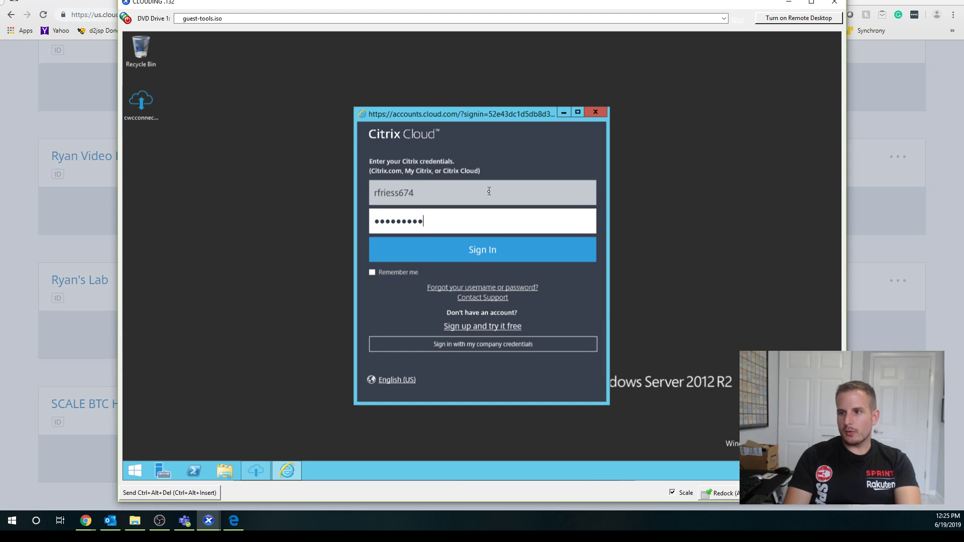
key(Return)
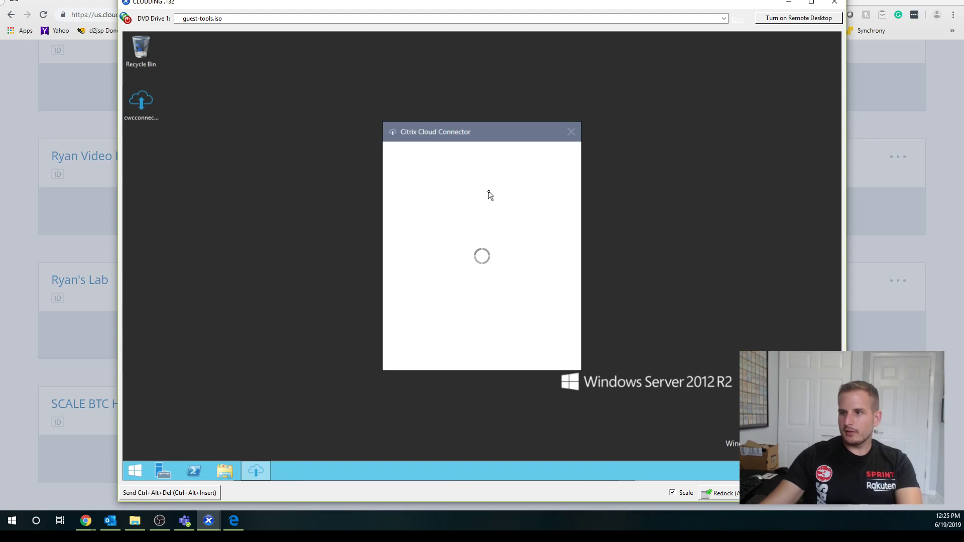
Check CLOUD .131's install, then pick the lab resource location and install the connector.
mouse_move(233, 520)
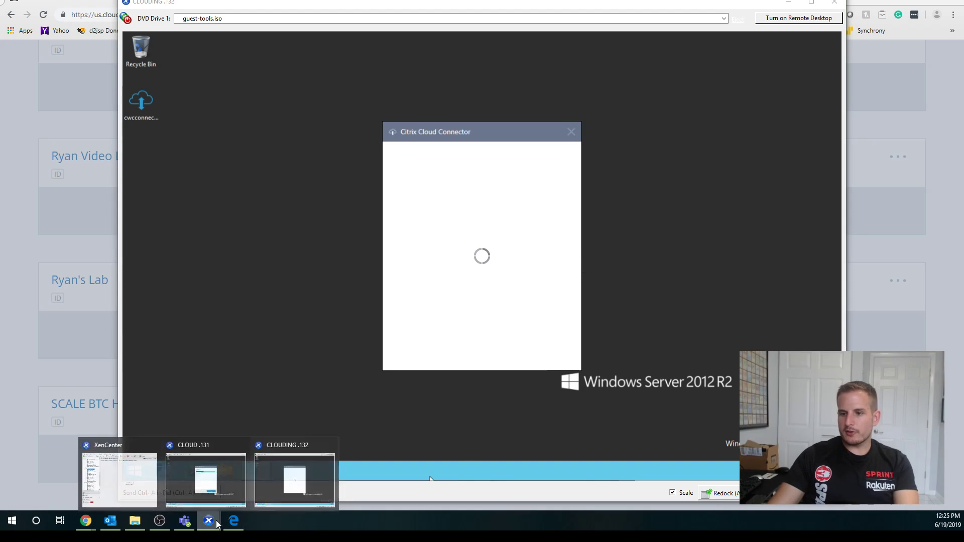
click(205, 479)
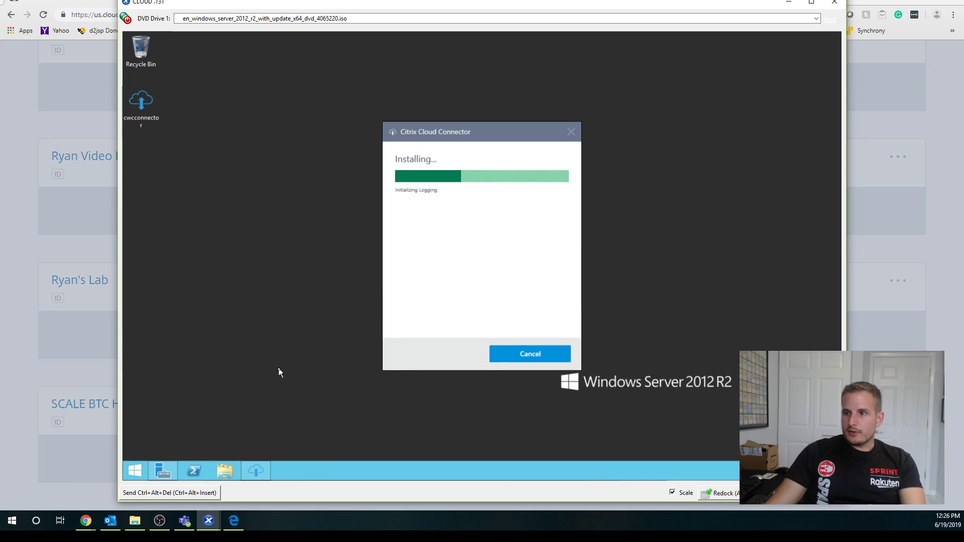
mouse_move(209, 521)
click(263, 480)
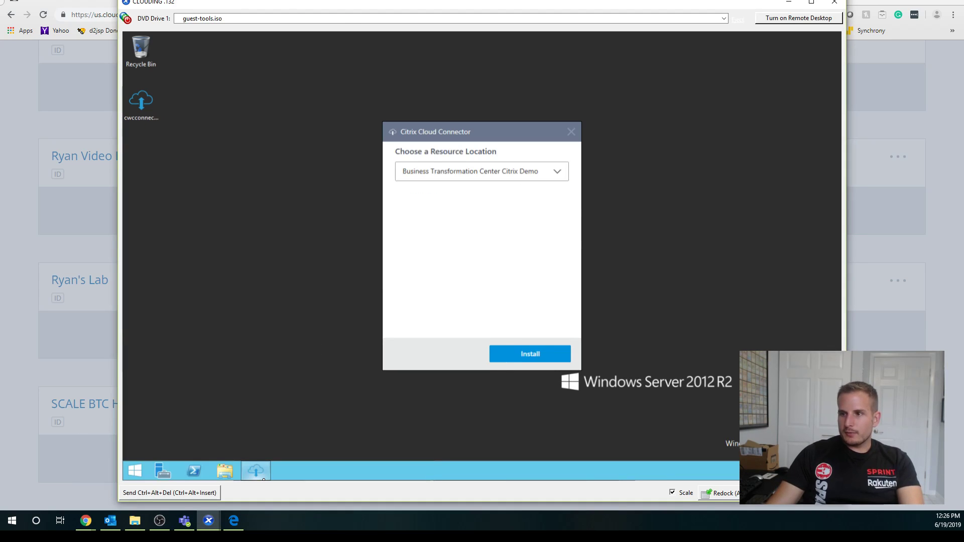
click(469, 171)
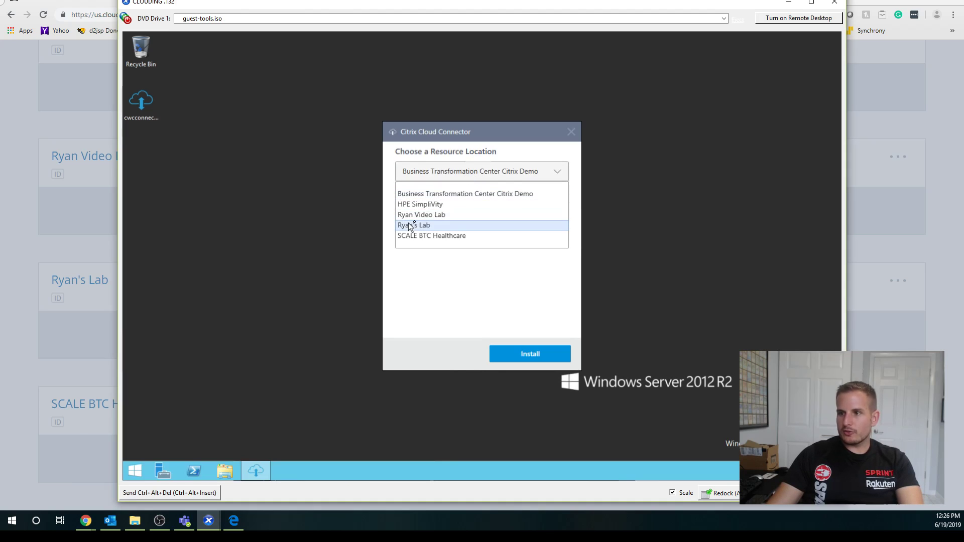
click(422, 215)
click(531, 354)
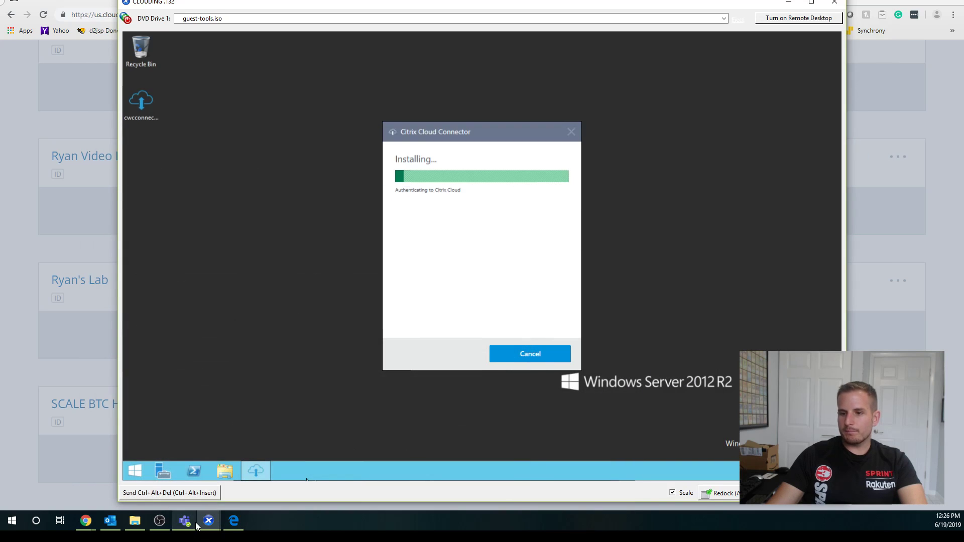
Return to Citrix Cloud and close the Add a Cloud Connector dialog.
mouse_move(209, 522)
click(209, 477)
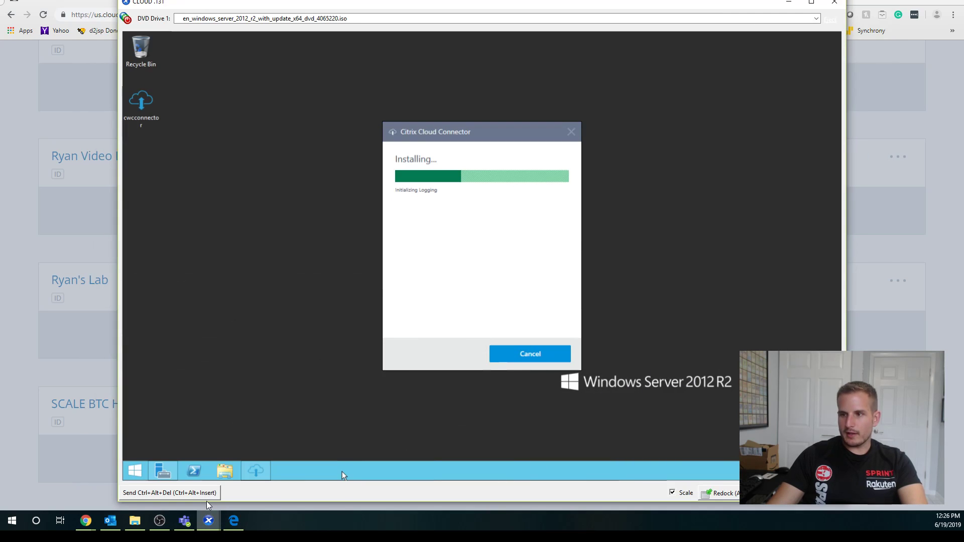
click(34, 301)
click(689, 146)
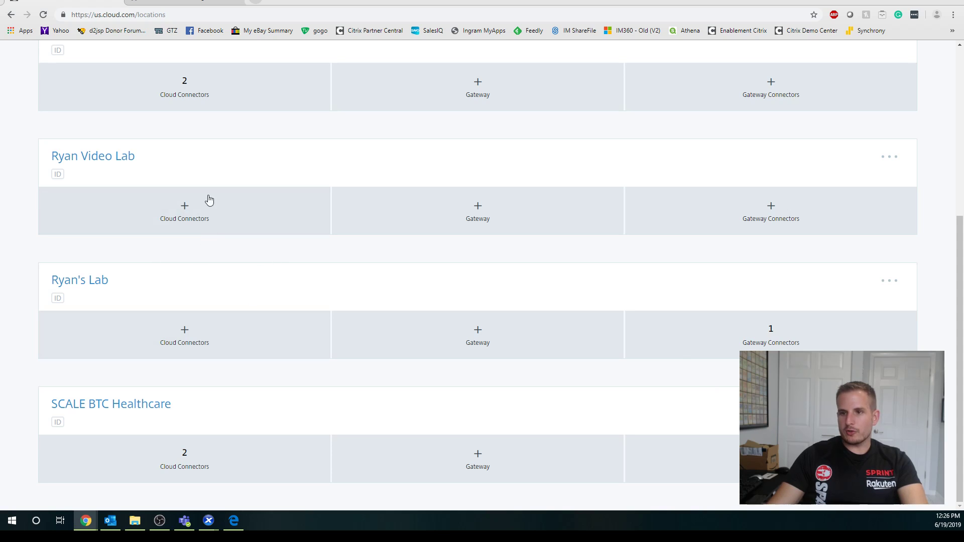
scroll(241, 208, up, 1)
scroll(241, 208, up, 3)
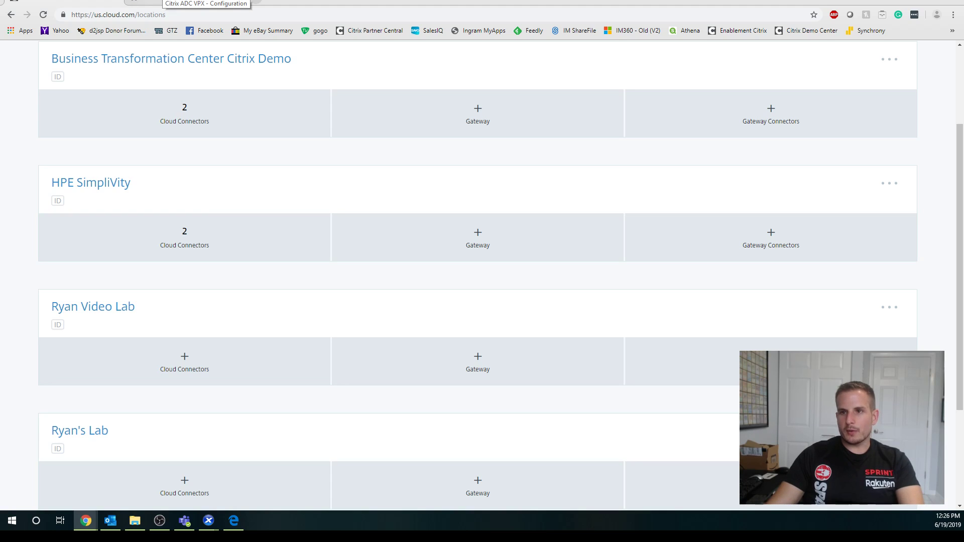
Open the STA Servers bound to the Gateway virtual server.
click(206, 2)
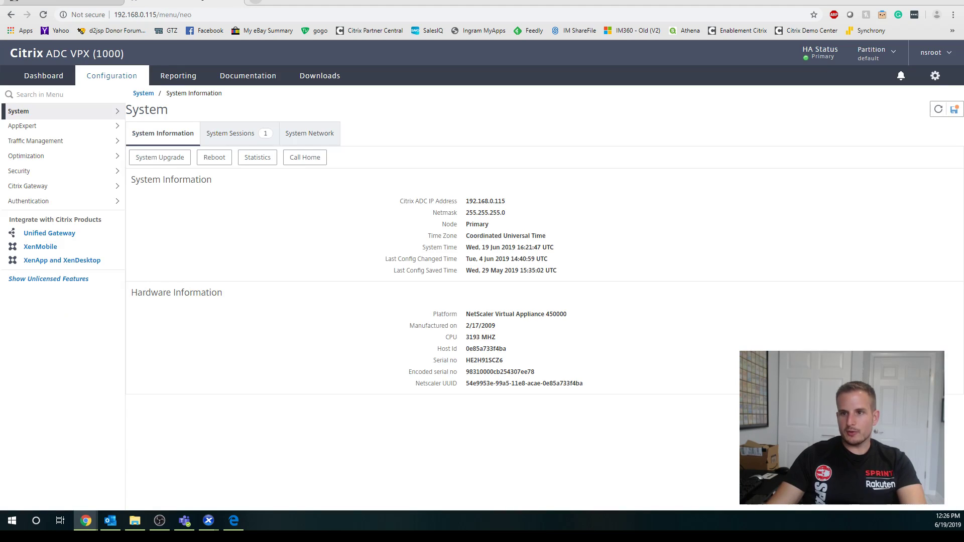
click(87, 187)
click(45, 219)
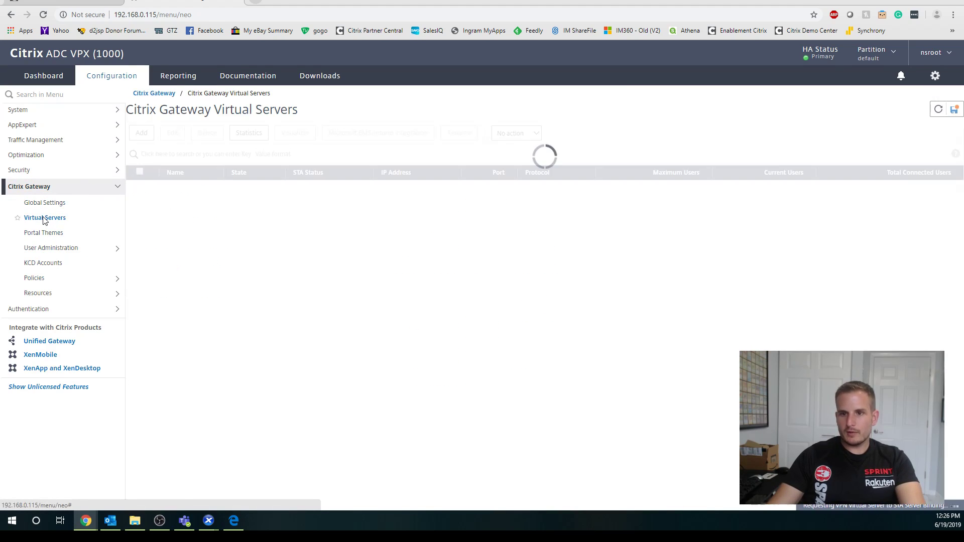
double_click(211, 187)
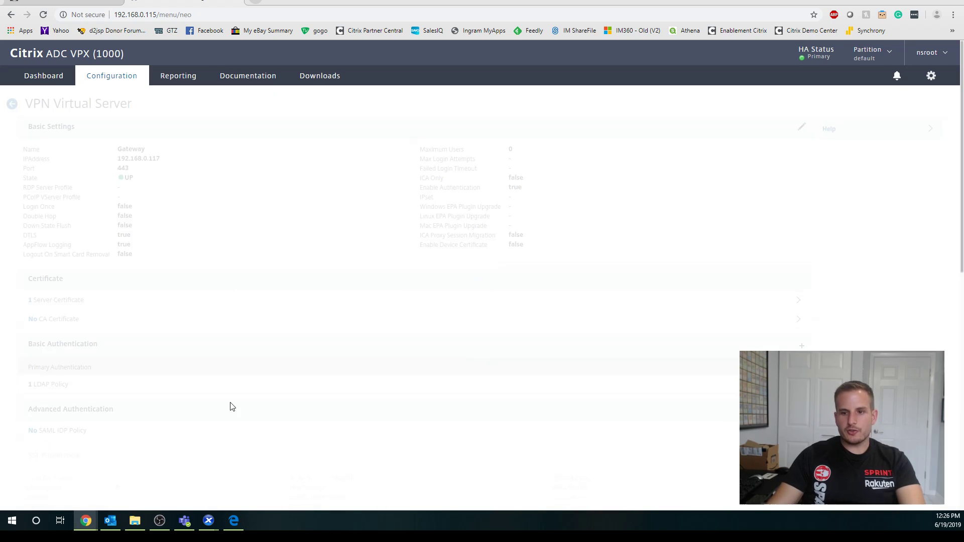
scroll(255, 301, down, 9)
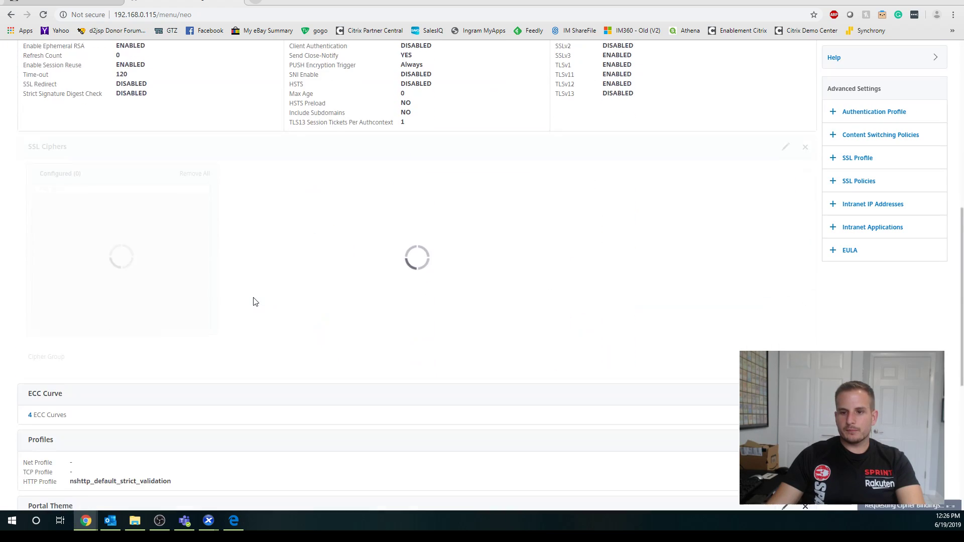
scroll(255, 301, down, 6)
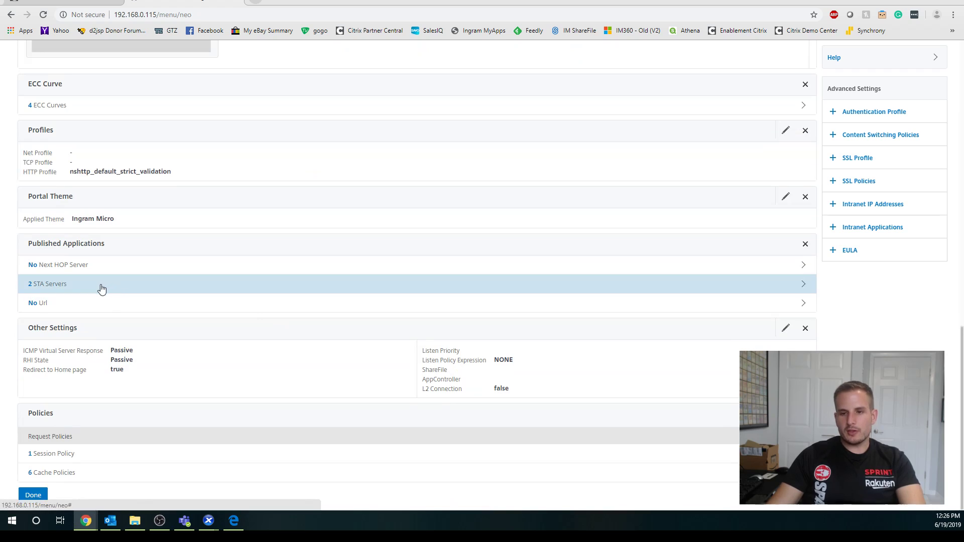
click(101, 286)
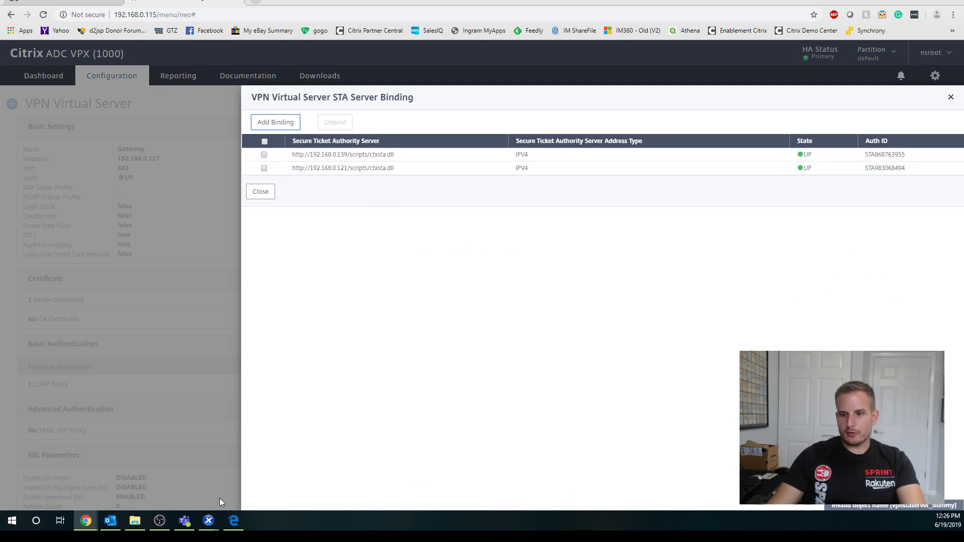
Start an STA binding, look up the connector address in XenCenter, then cancel the form.
click(274, 125)
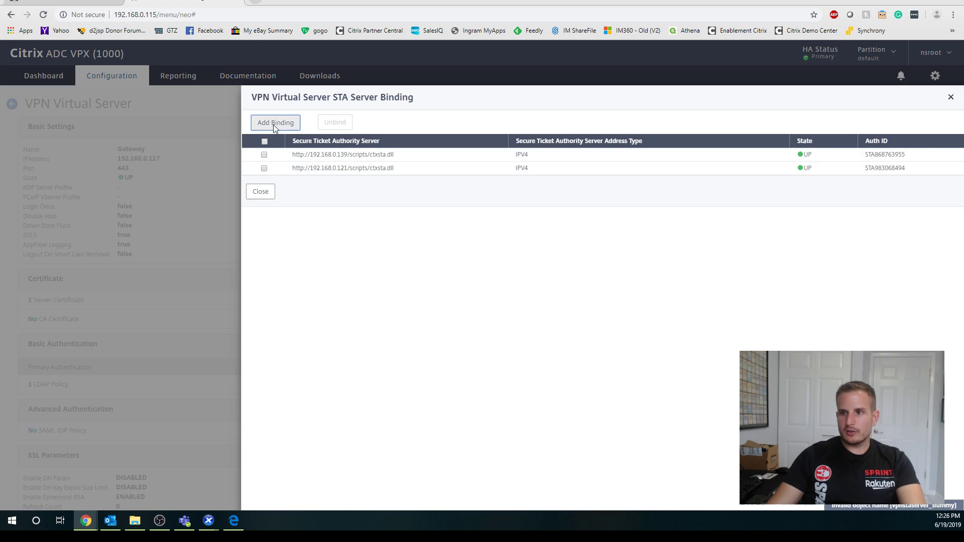
text(http://192.168.0.)
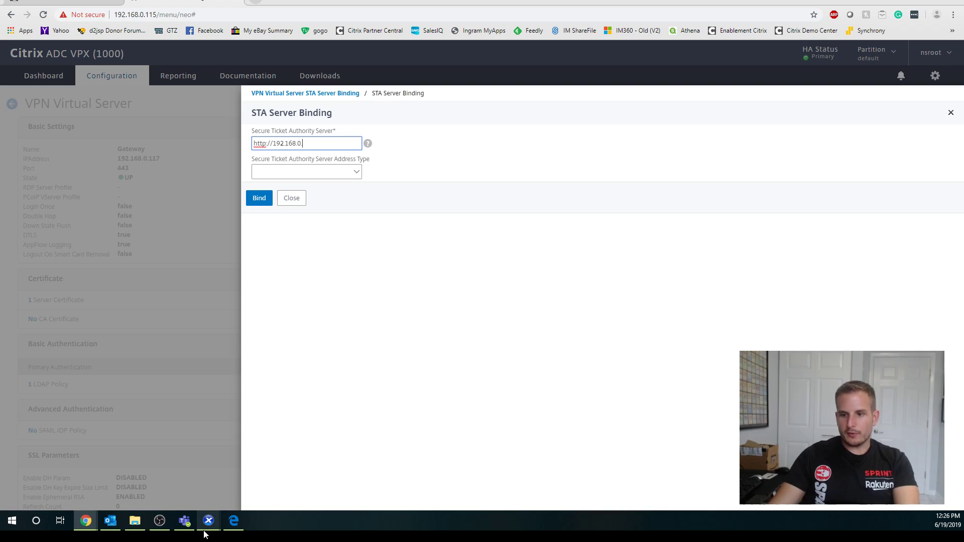
mouse_move(208, 521)
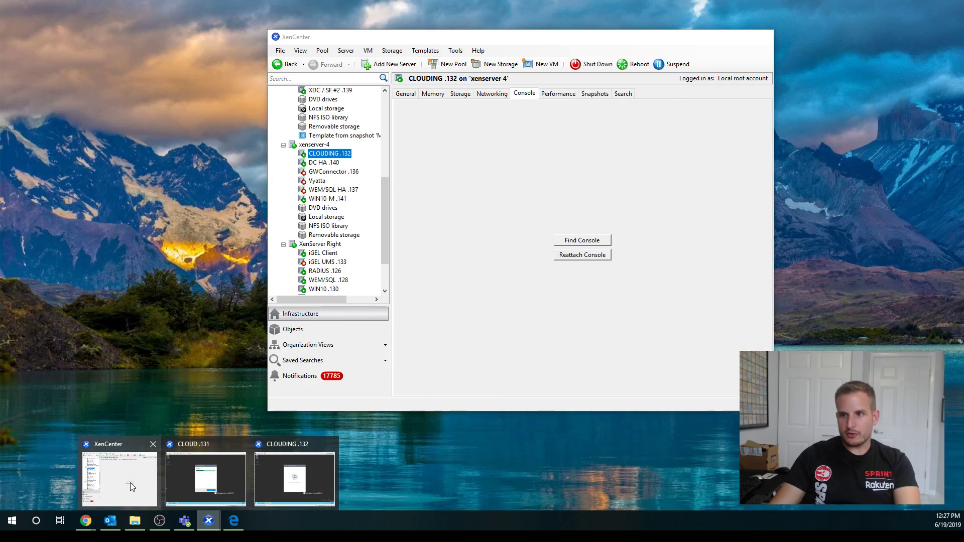
click(130, 483)
click(386, 131)
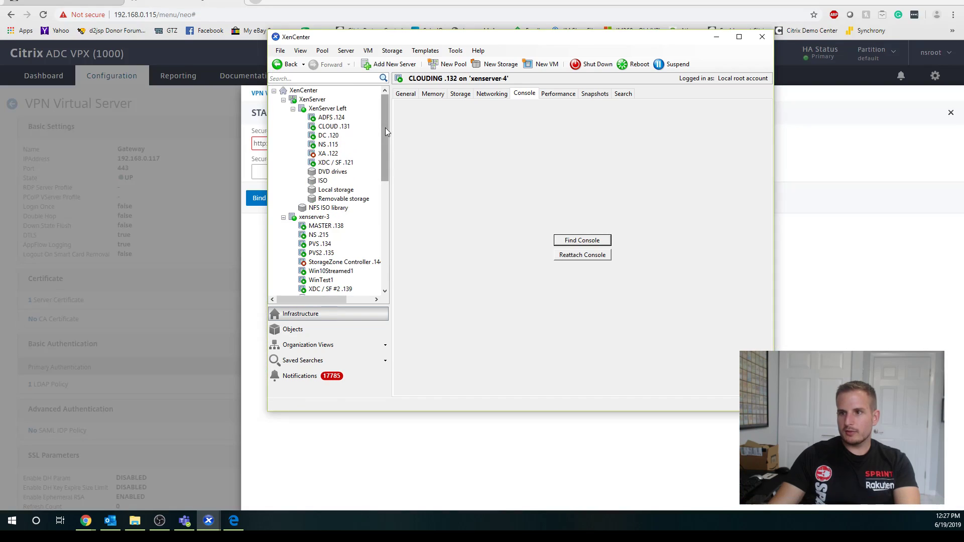
click(717, 39)
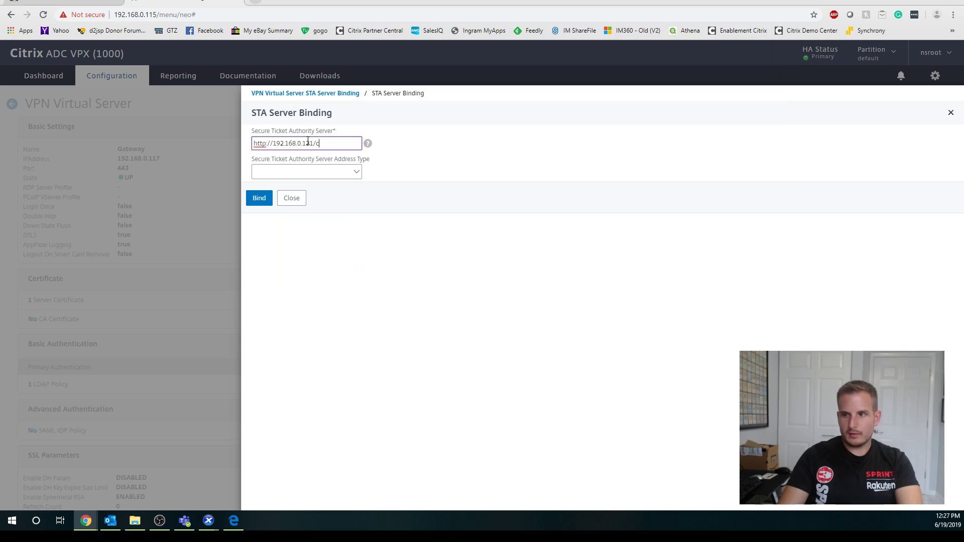
mouse_move(209, 518)
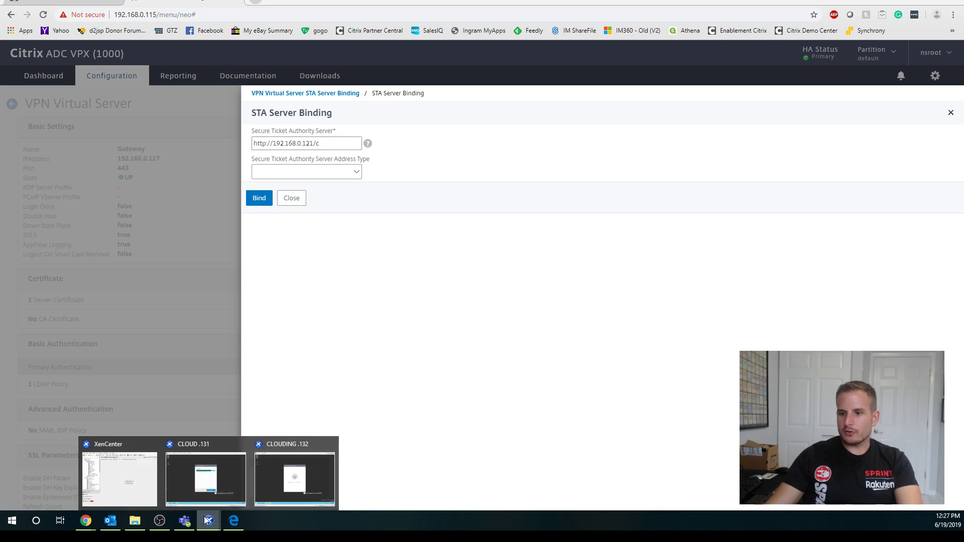
mouse_move(201, 481)
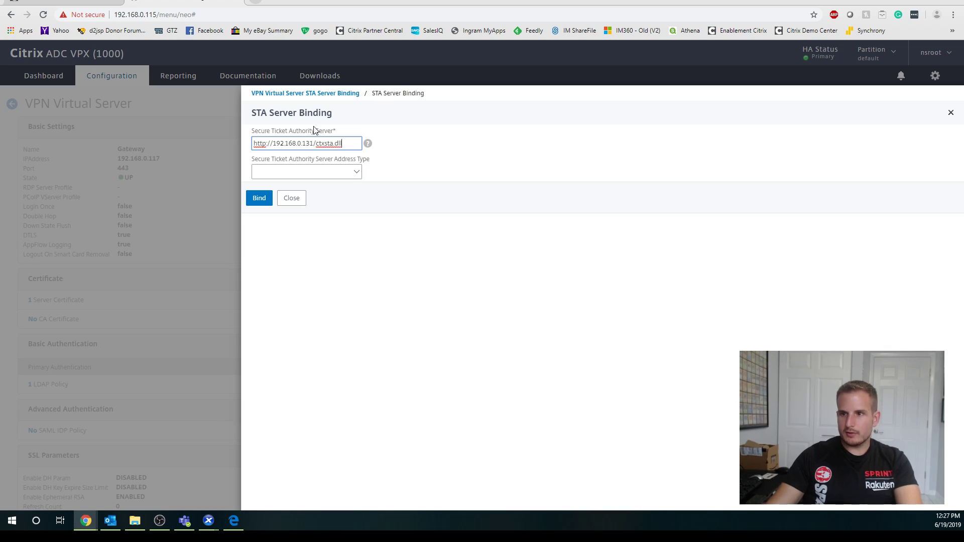
key(ctrl+a)
key(ctrl+c)
click(295, 202)
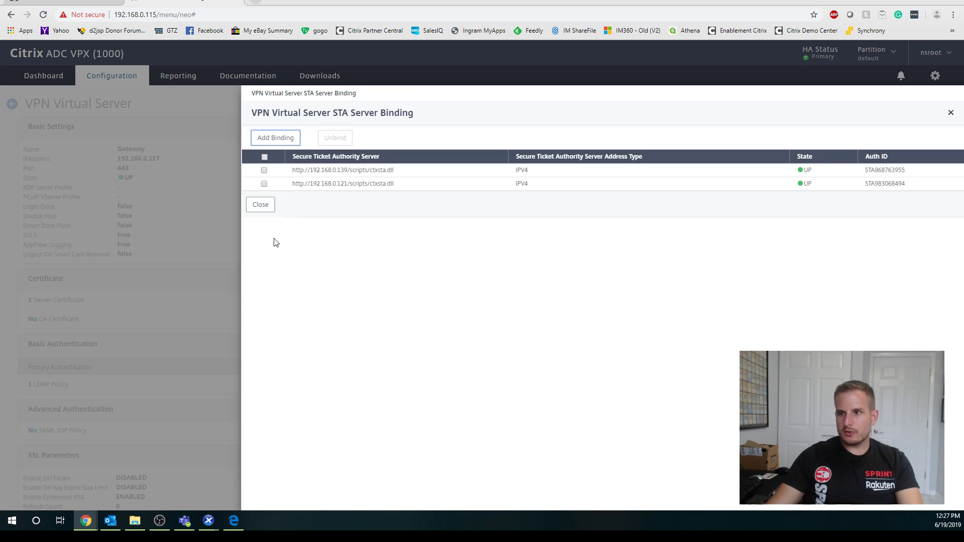
click(295, 139)
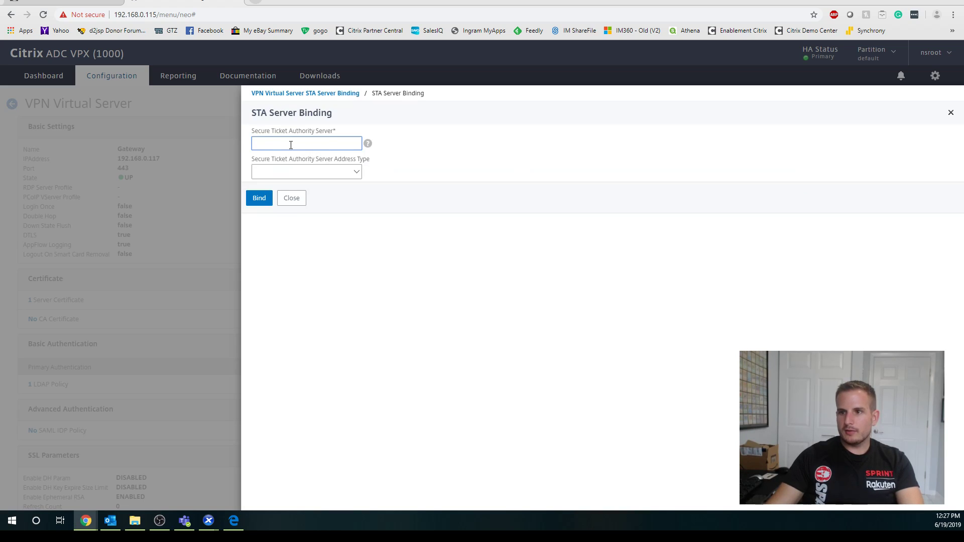
key(ctrl+v)
click(316, 144)
text(scripts/)
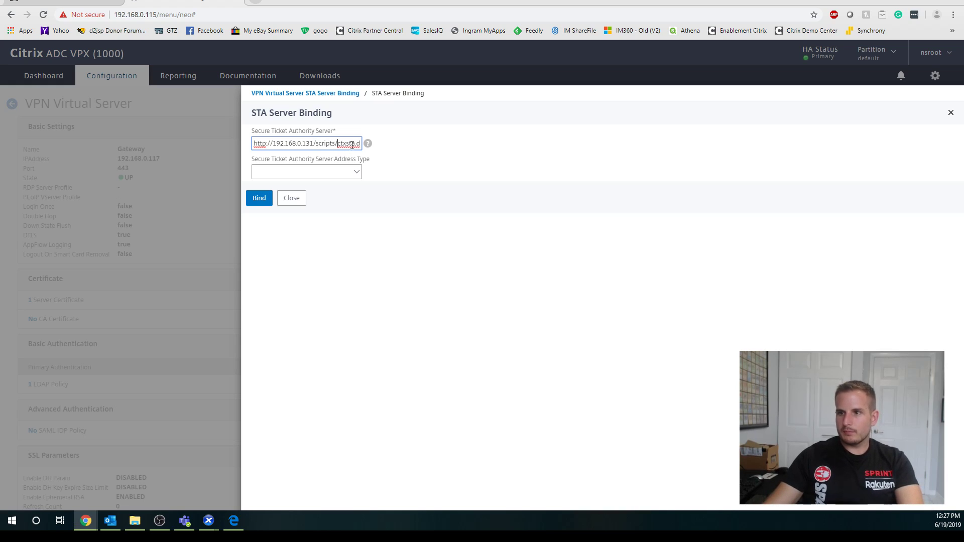
drag(346, 144, 352, 143)
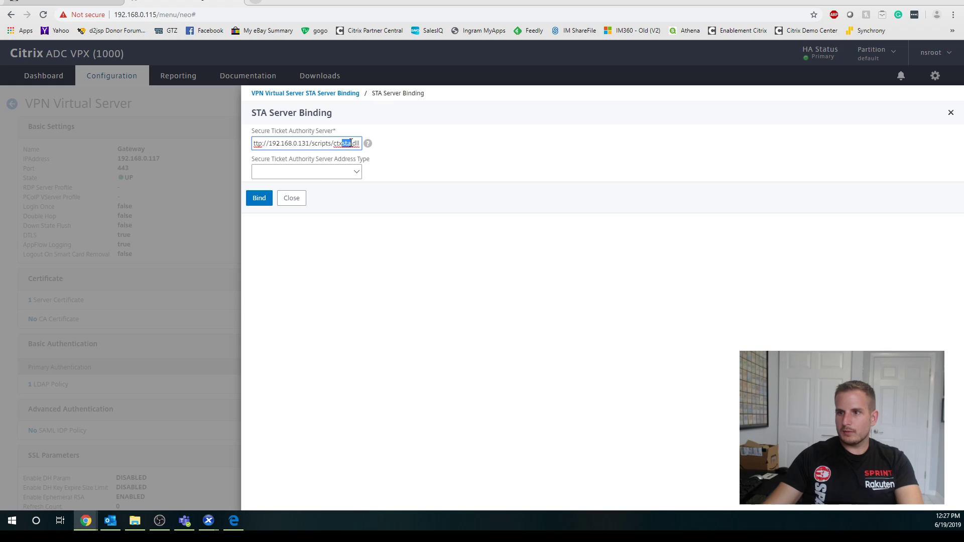
click(348, 143)
click(330, 171)
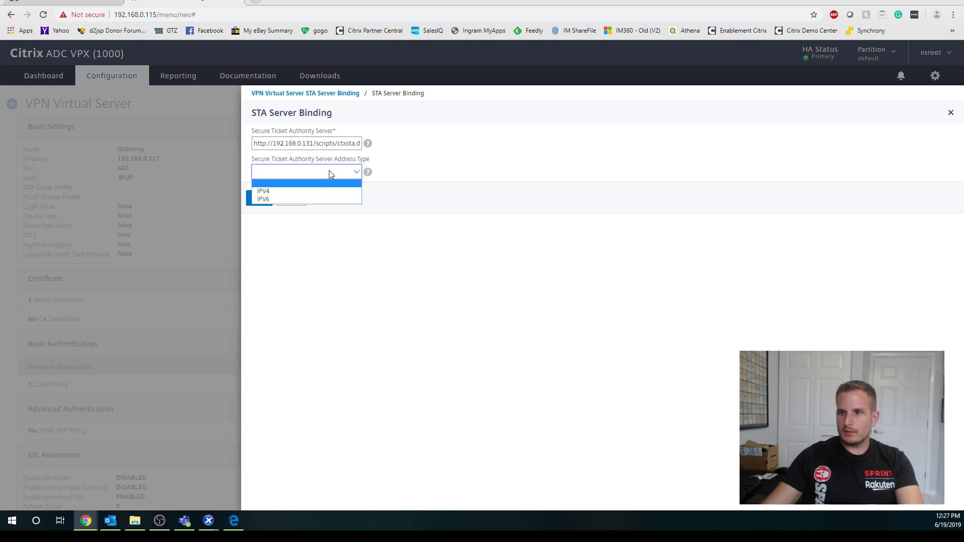
click(298, 188)
click(260, 196)
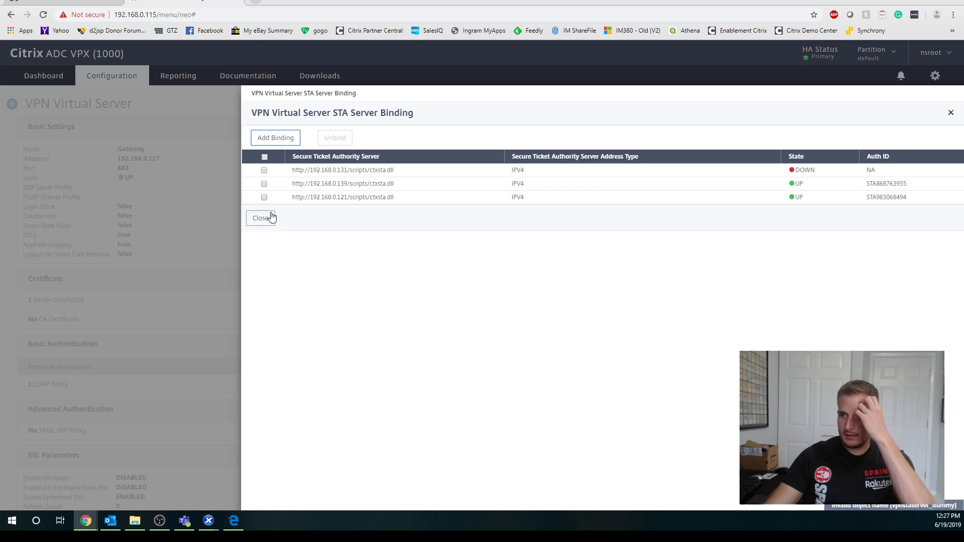
Close the STA binding list and check the CLOUD .131 and CLOUDING .132 consoles.
click(270, 218)
scroll(215, 387, down, 10)
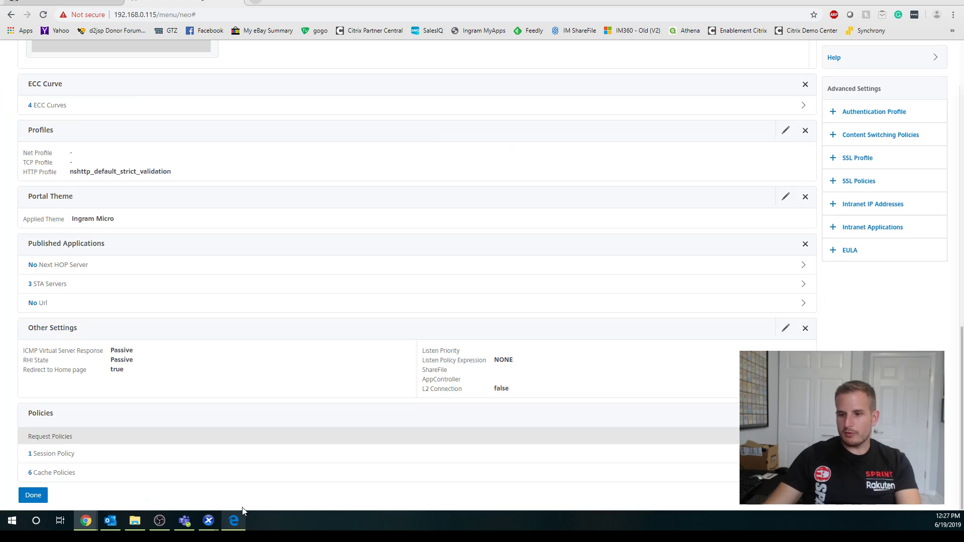
click(234, 486)
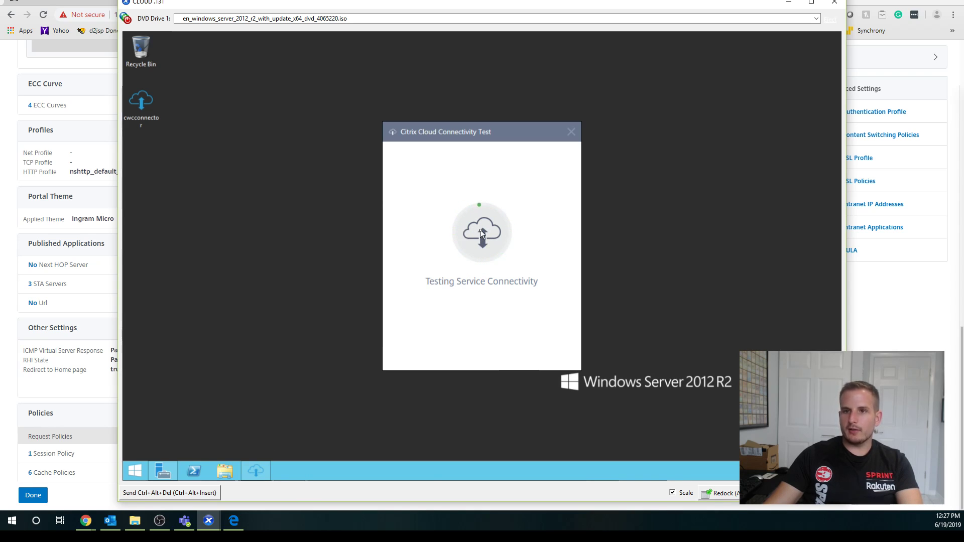
click(208, 521)
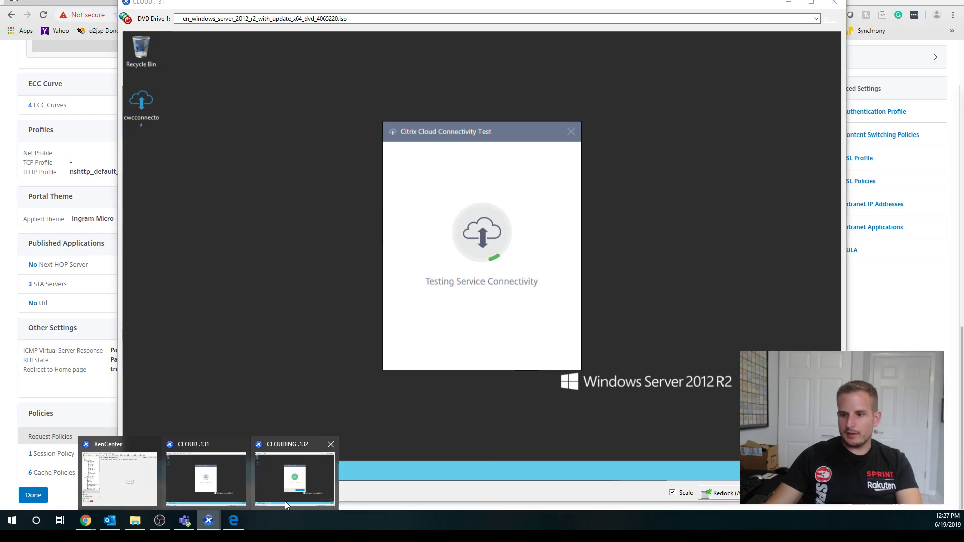
click(294, 480)
Dismiss the successful connectivity test and return to the Citrix Cloud locations page.
click(515, 354)
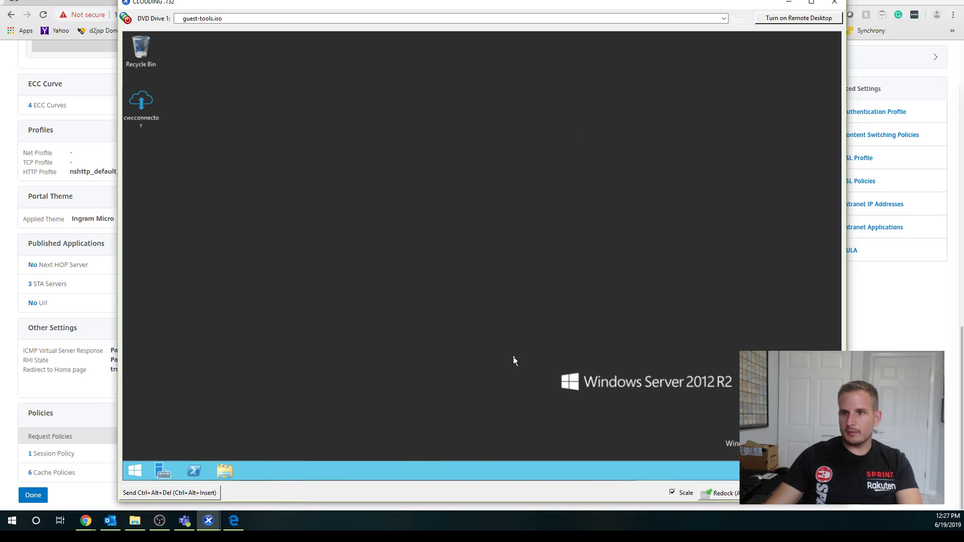
click(723, 493)
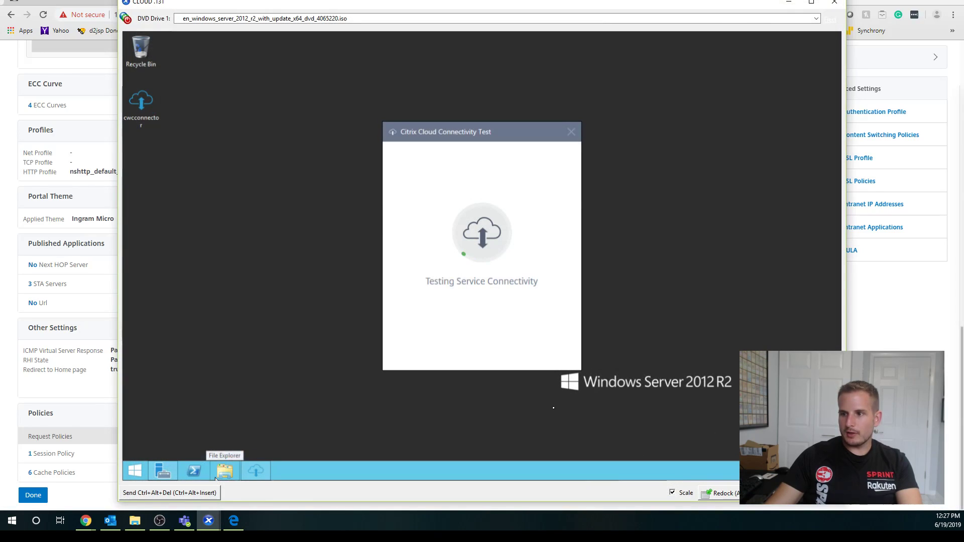
click(123, 175)
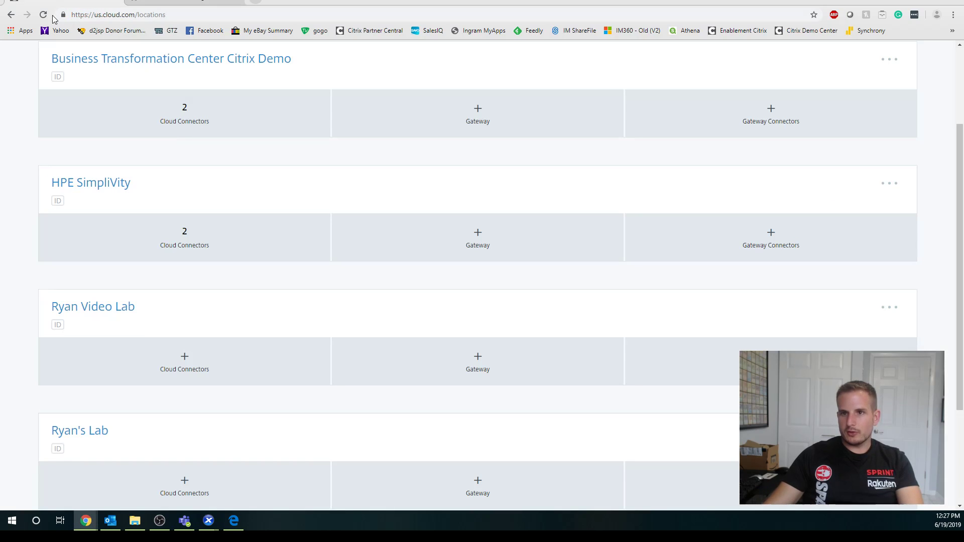
Reload Resource Locations and open the Video Lab location's Cloud Connectors tile.
click(43, 15)
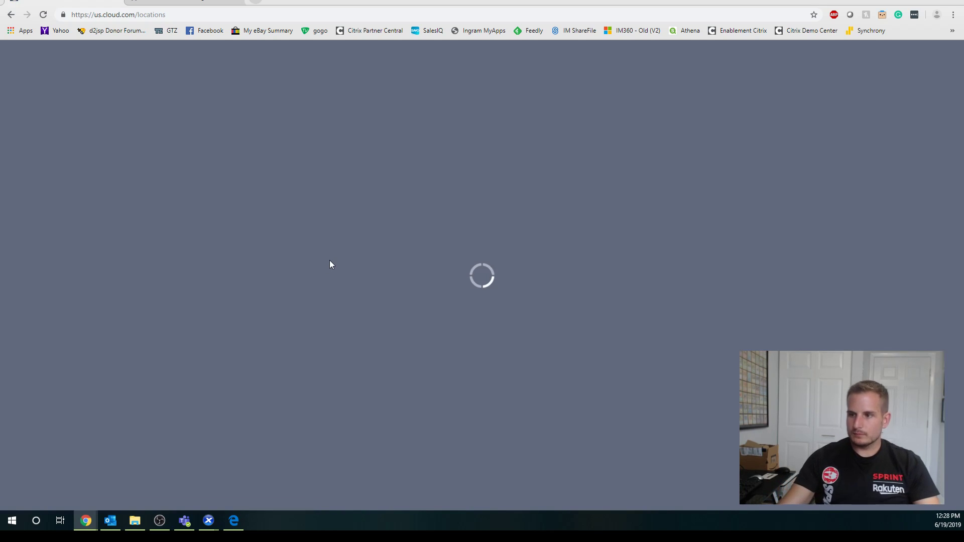
scroll(311, 251, down, 5)
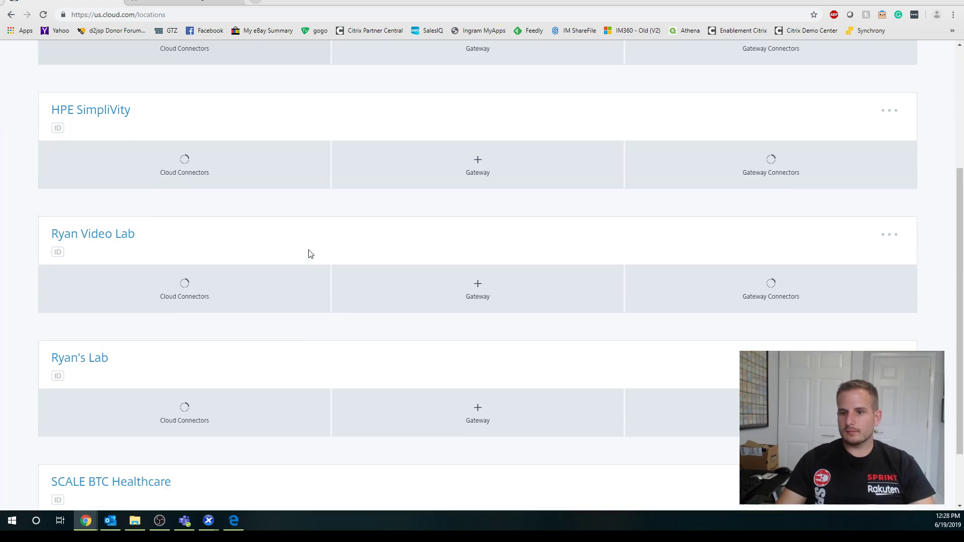
scroll(303, 265, down, 1)
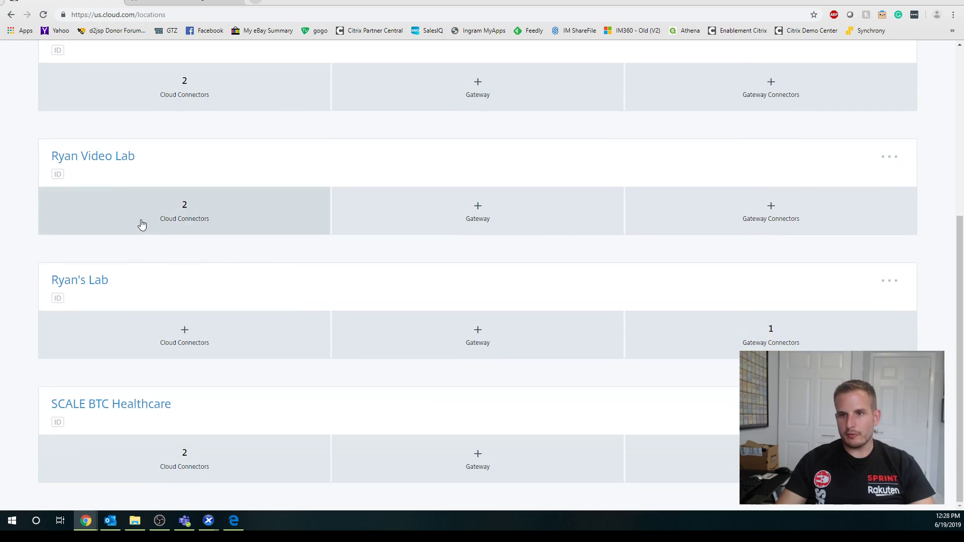
click(173, 217)
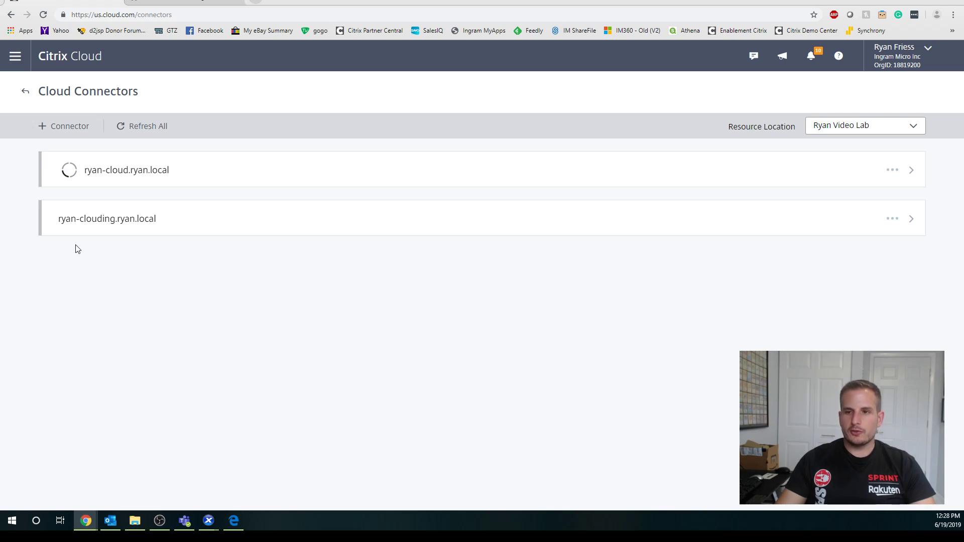
Run Health Check on the second Cloud Connector, then go back and open the main menu.
click(891, 220)
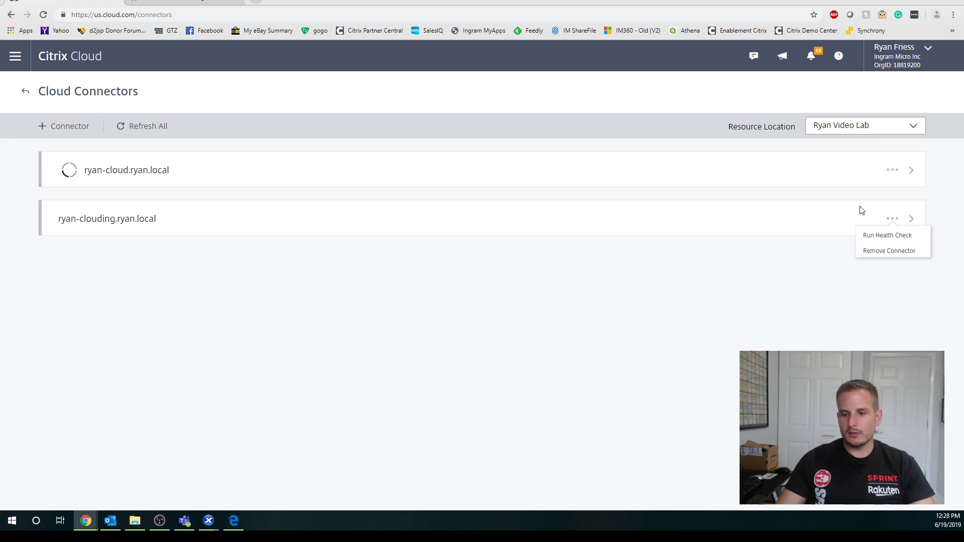
click(868, 238)
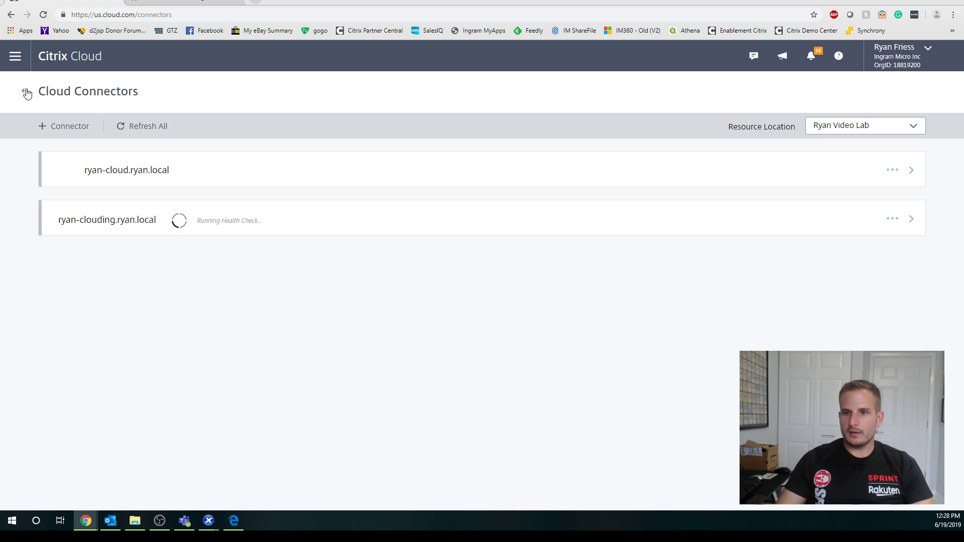
click(25, 93)
click(19, 58)
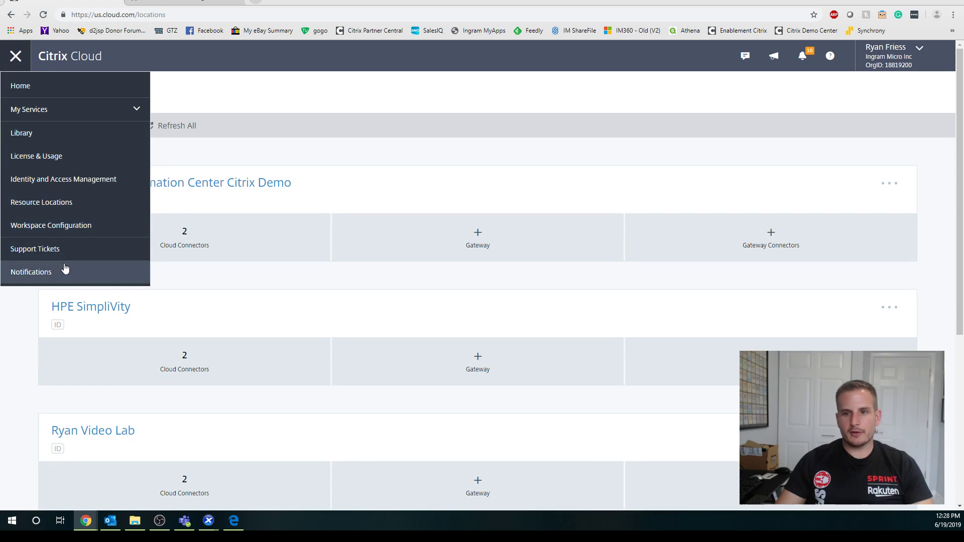
Start adding a Virtual Apps and Desktops site from Workspace Configuration > Sites.
click(69, 234)
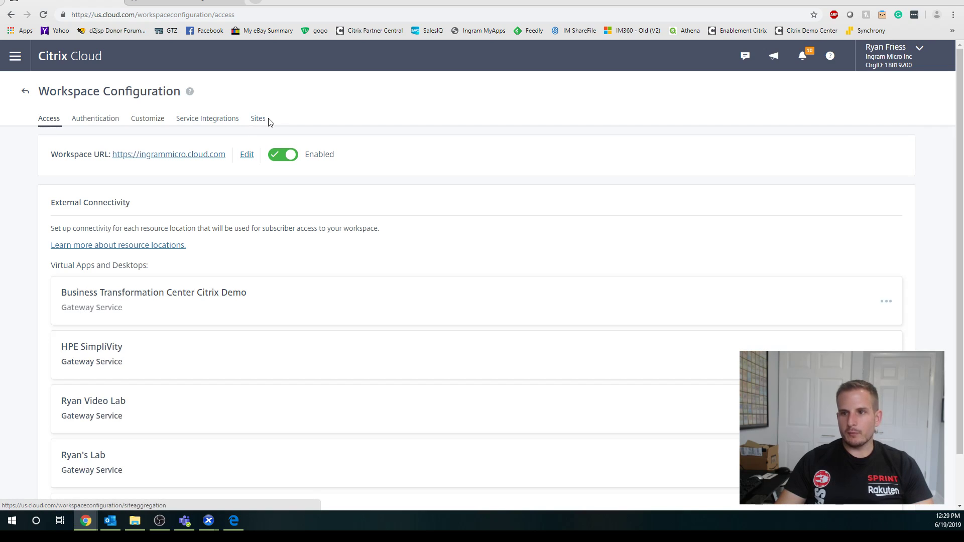
click(259, 119)
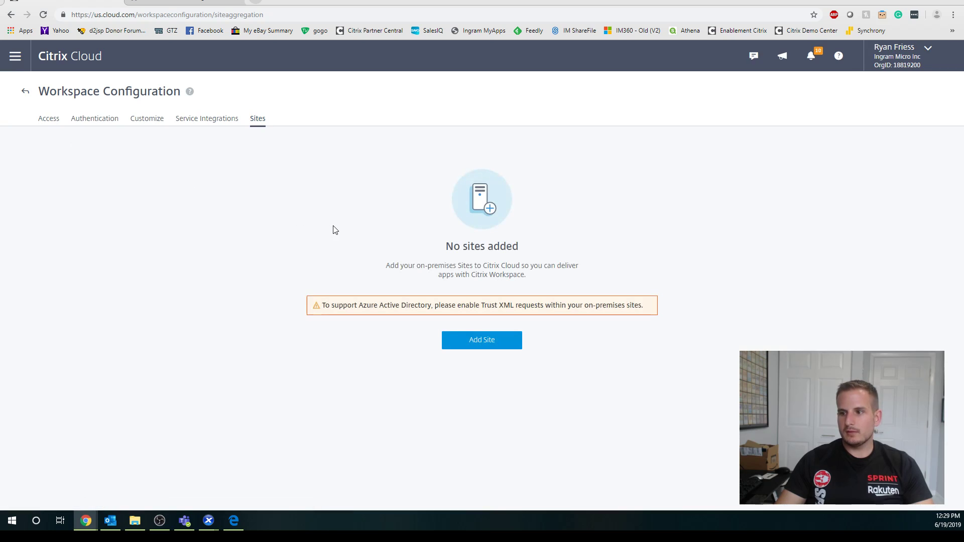
click(483, 345)
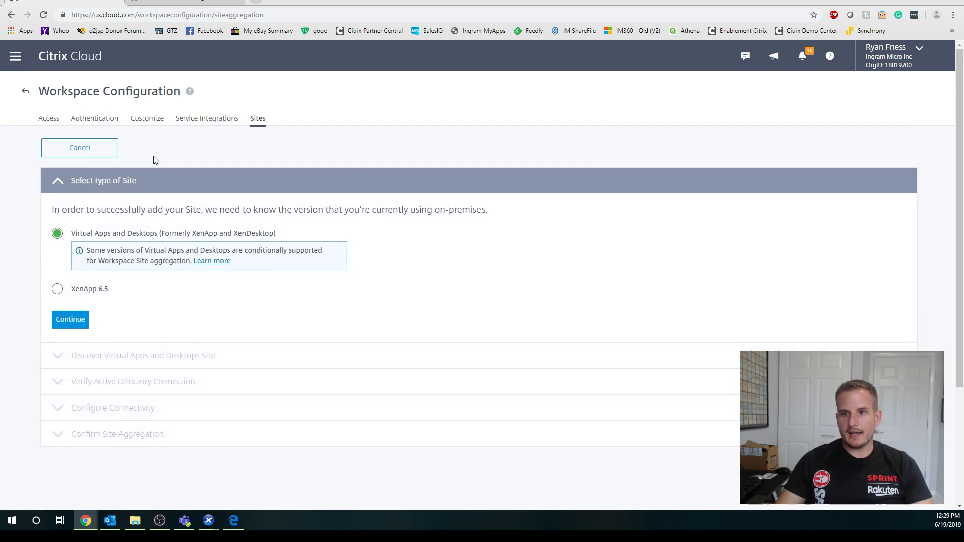
scroll(203, 271, down, 1)
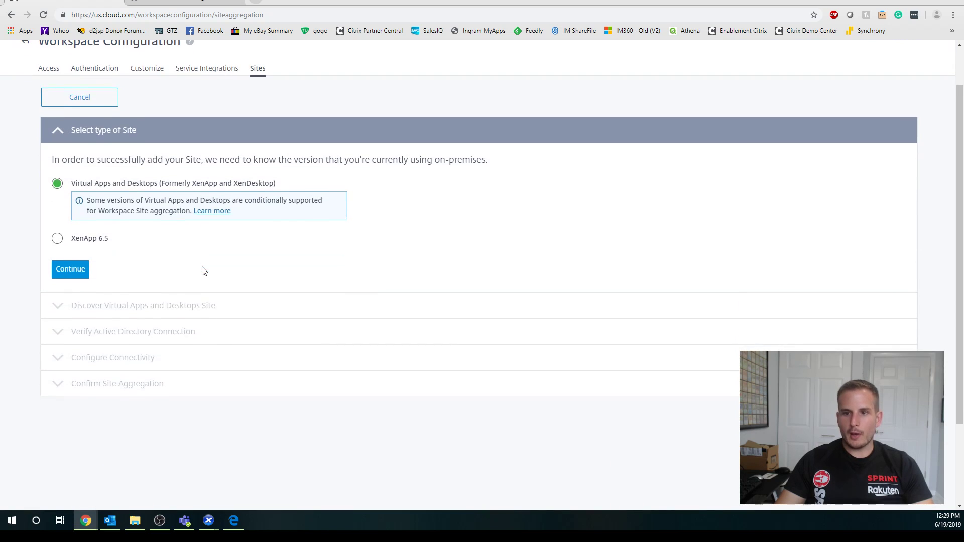
scroll(216, 183, down, 1)
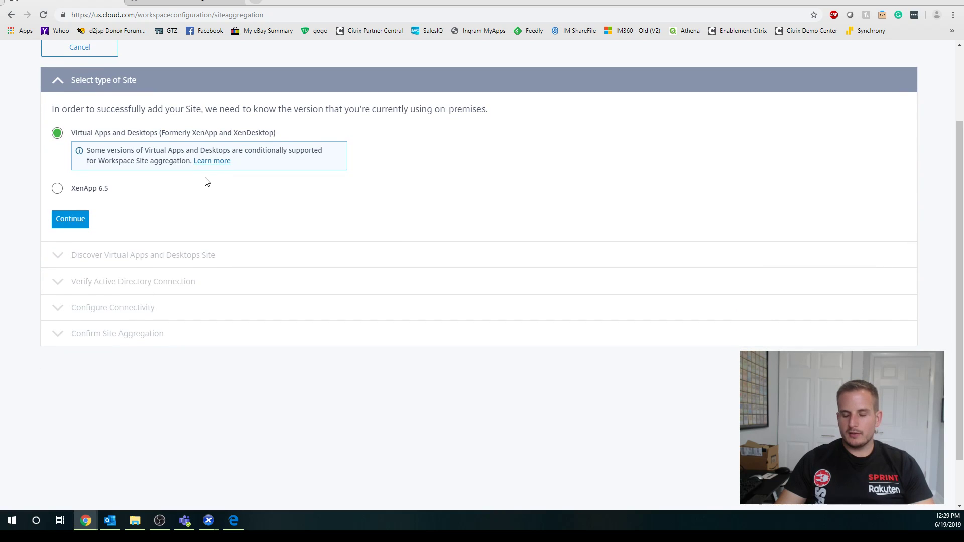
click(86, 225)
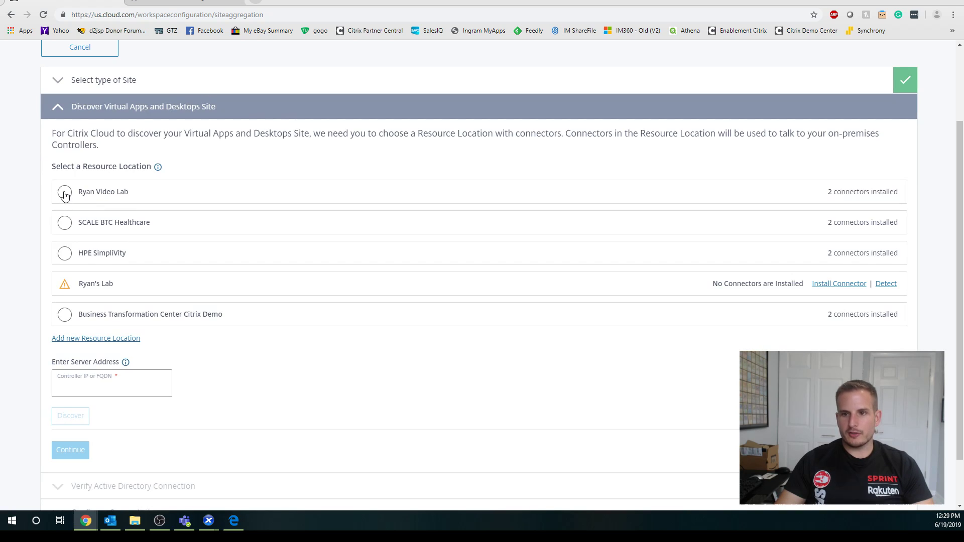
Discover the site at controller 192.168.0.121 via Video Lab and submit admin credentials.
click(65, 194)
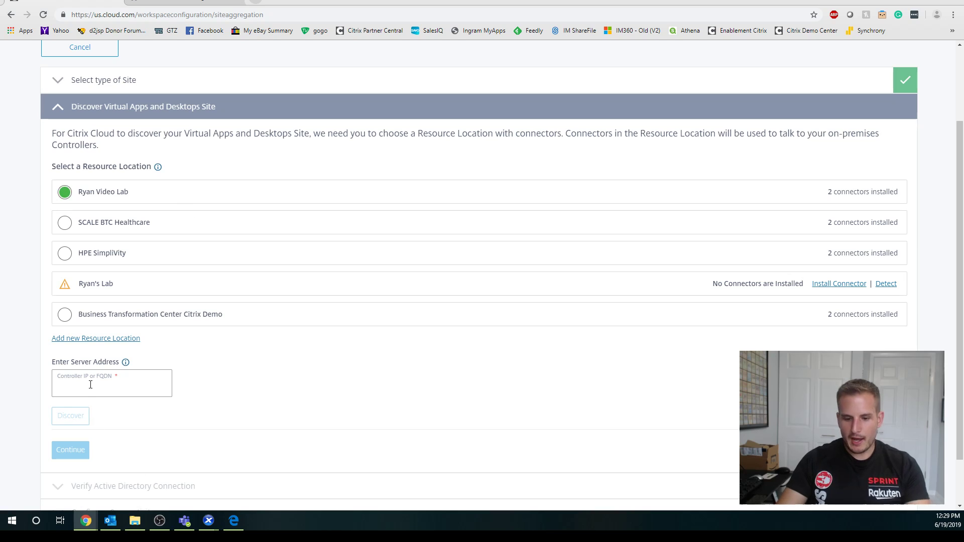
text(192.168.0)
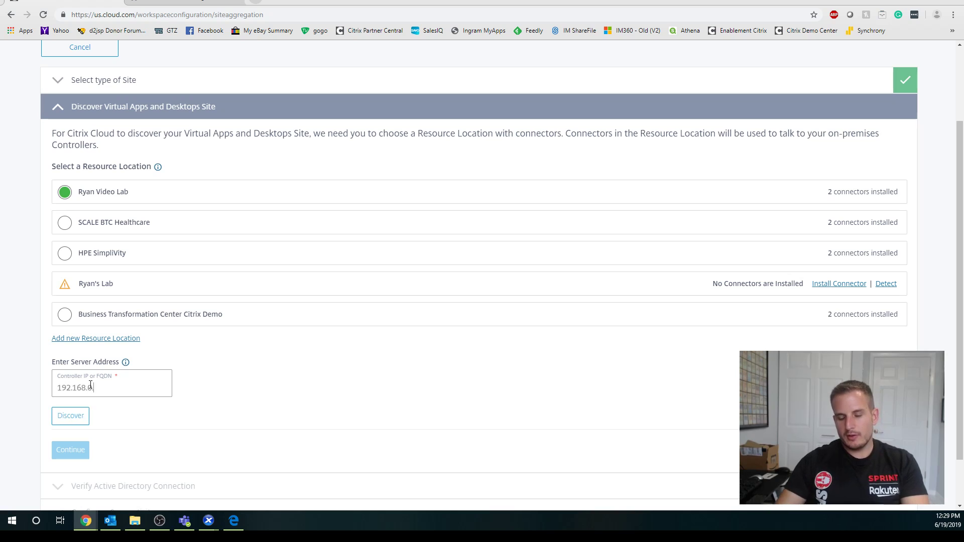
text(.121)
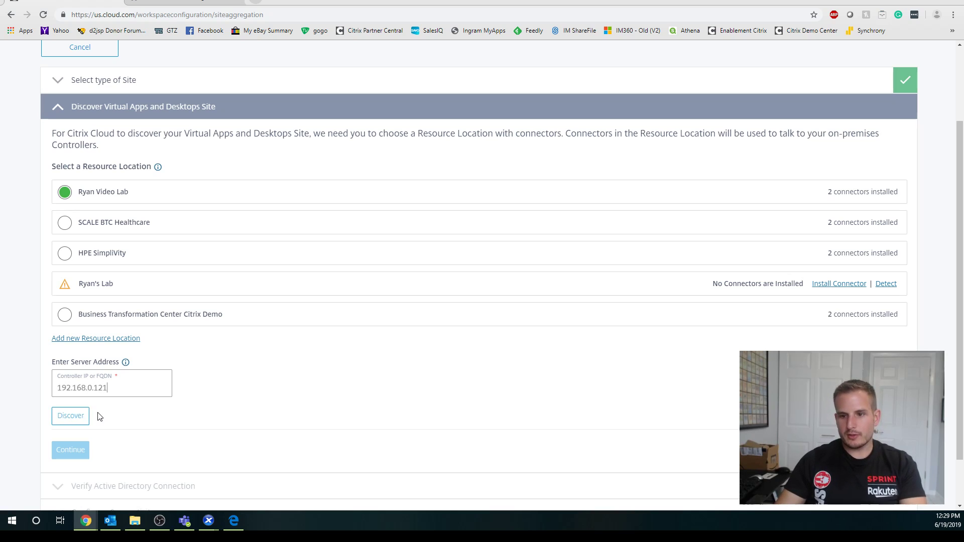
click(73, 414)
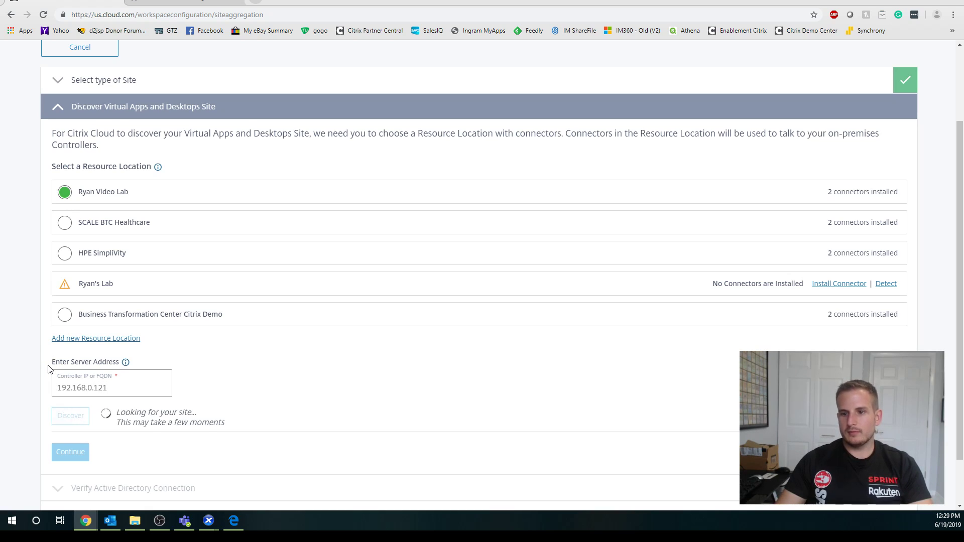
scroll(52, 371, down, 1)
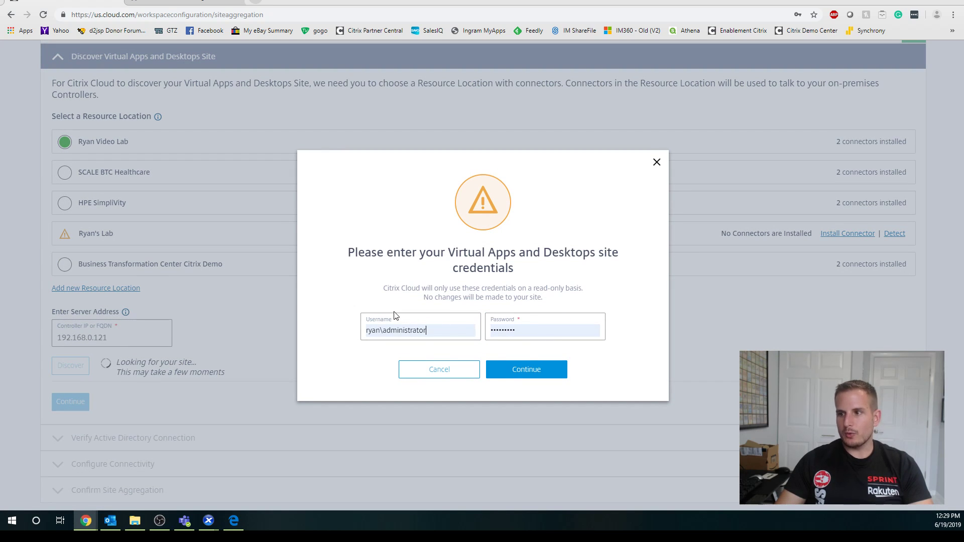
click(545, 371)
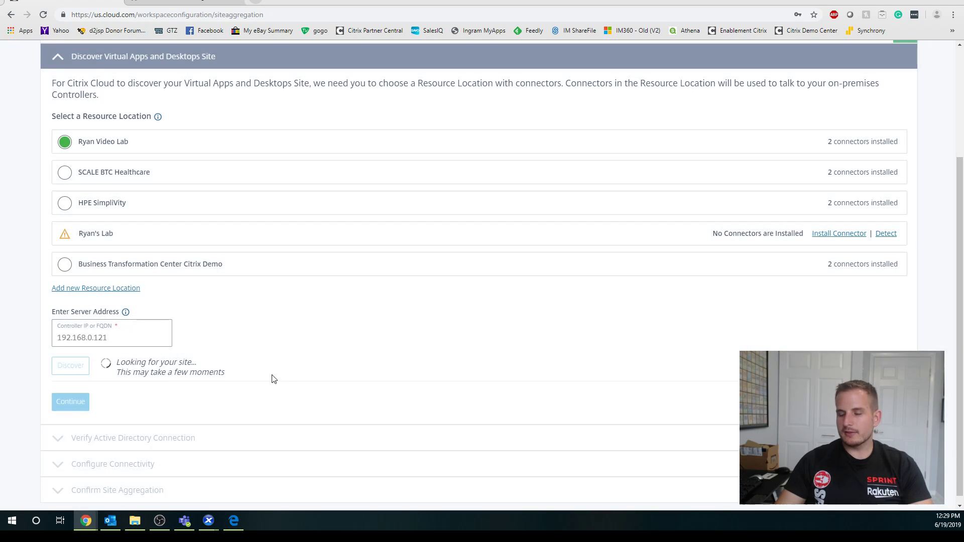
scroll(49, 350, down, 1)
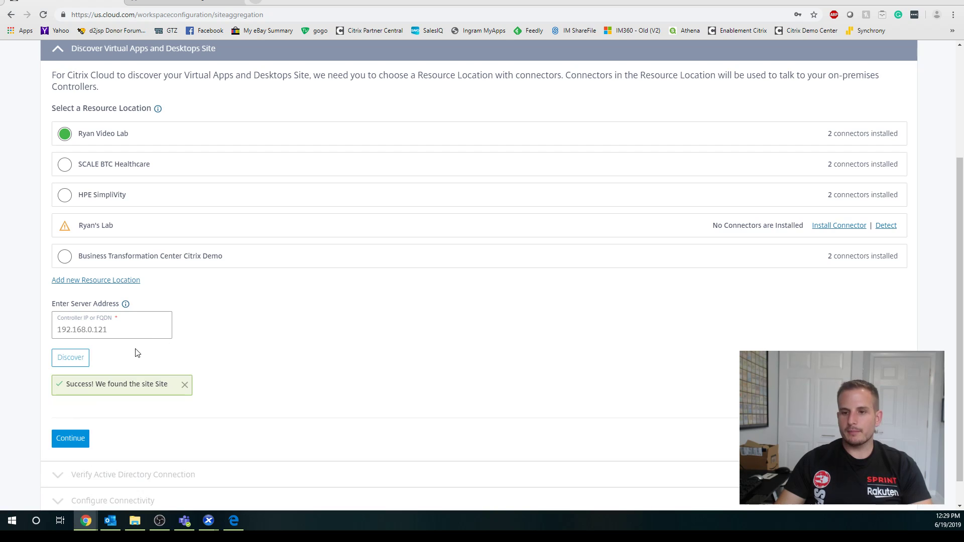
Accept the discovered site and the verified Active Directory domain, then bring up the Citrix ADC gateway page.
click(71, 438)
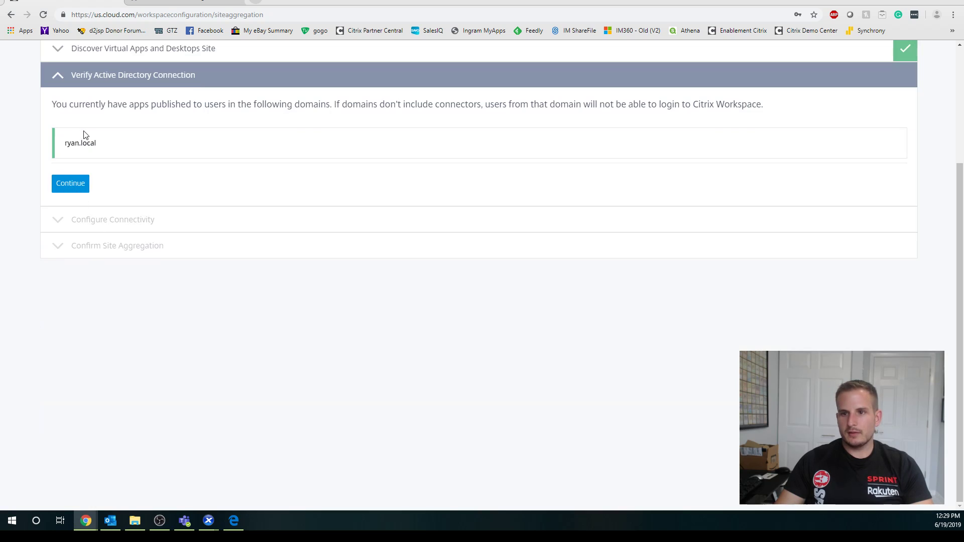
click(75, 183)
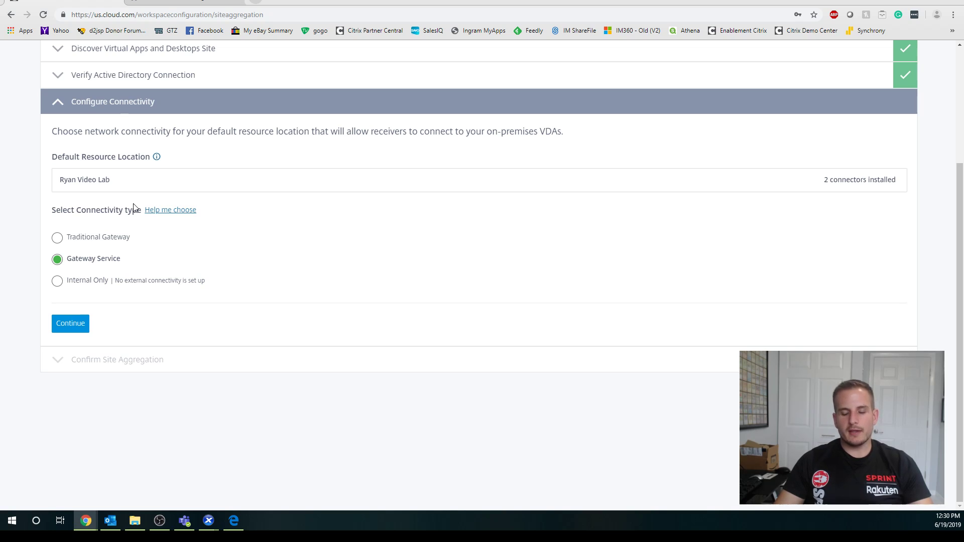
click(156, 6)
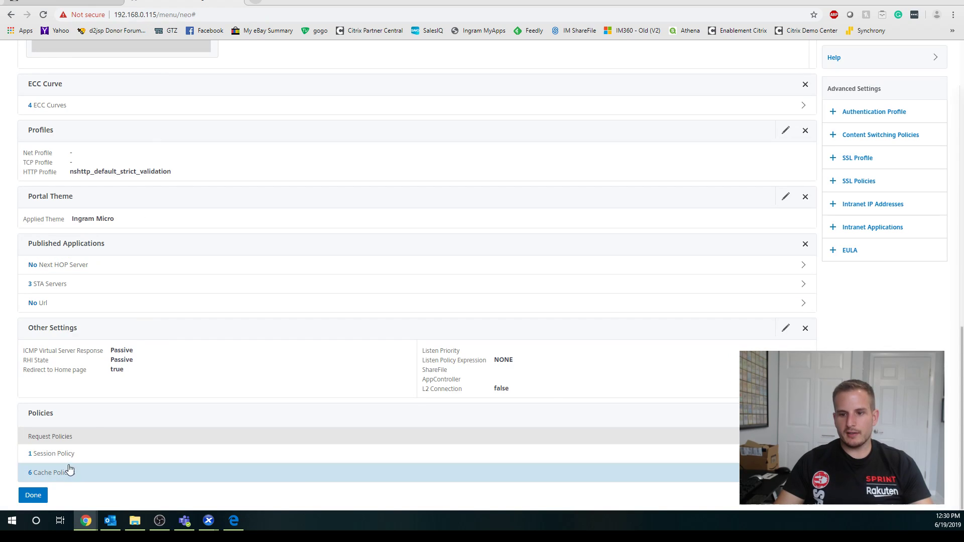
Check the gateway's 3 bound STA servers, then accept Gateway Service connectivity in the Cloud wizard.
click(76, 289)
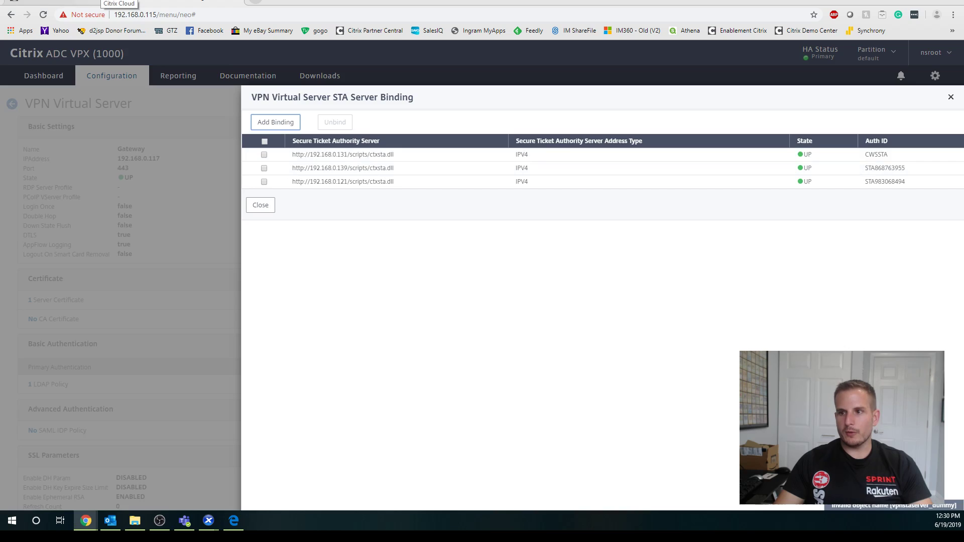
click(121, 1)
click(78, 328)
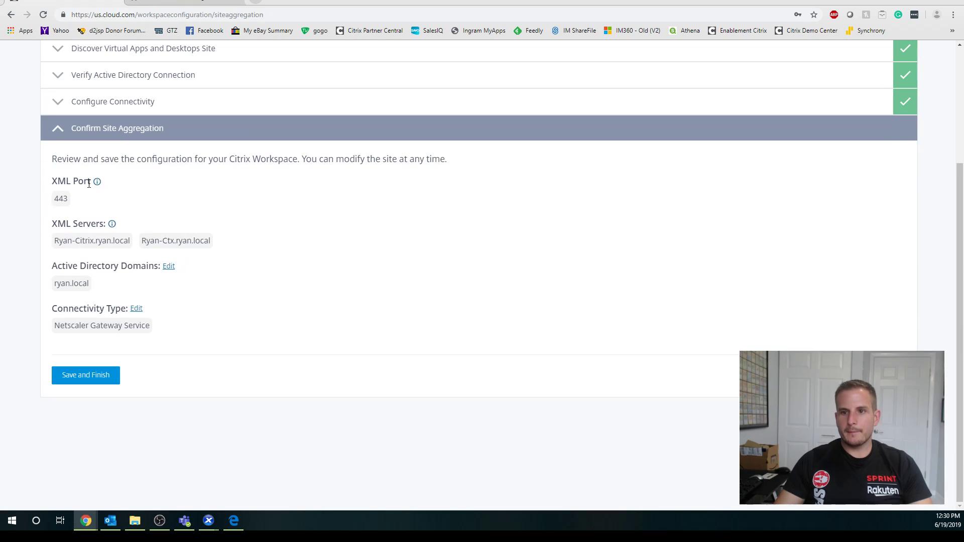
Save the site aggregation and enable the Virtual Apps and Desktops On-Premises Sites integration.
click(87, 374)
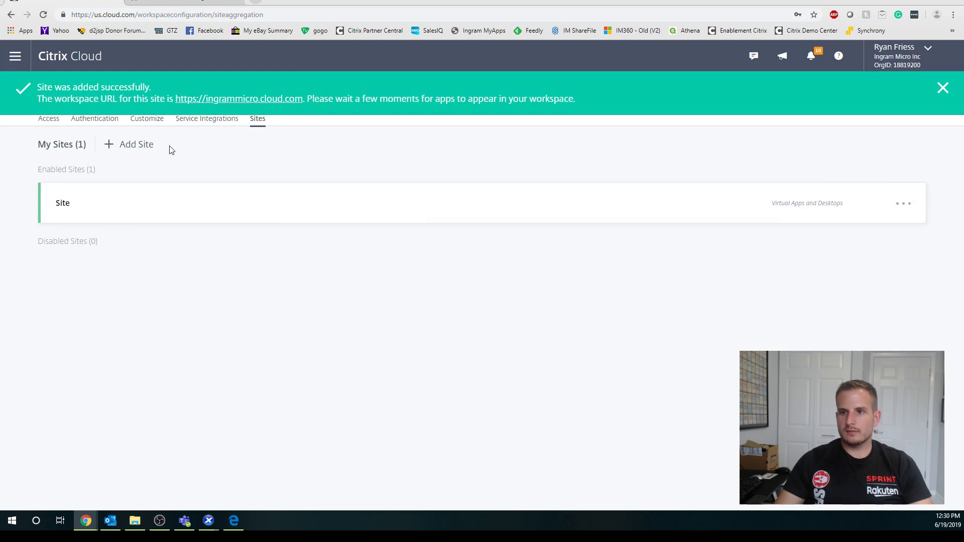
click(213, 126)
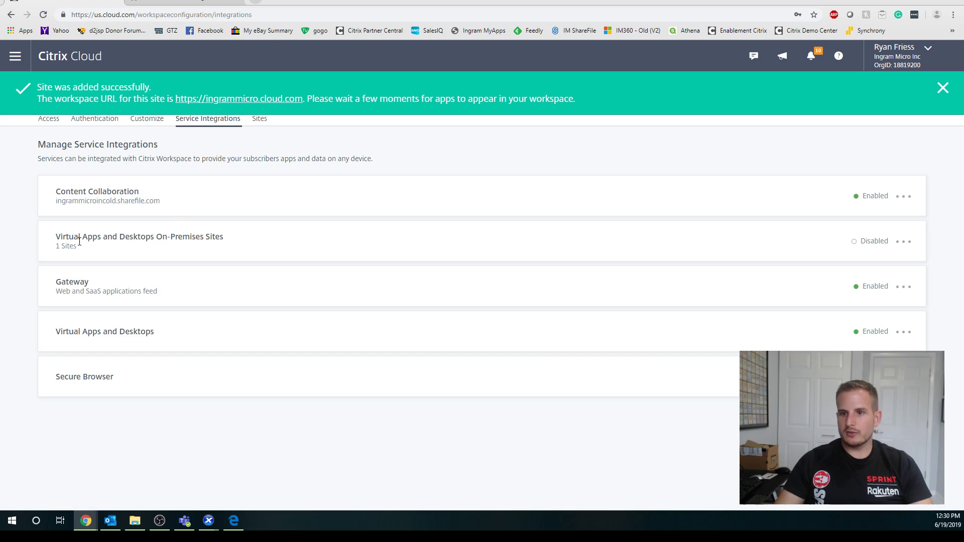
drag(225, 240, 61, 239)
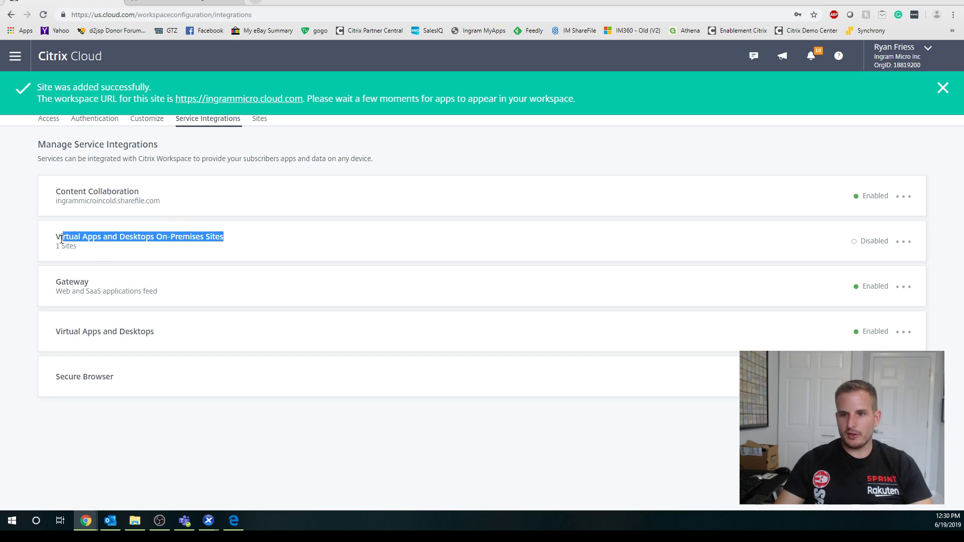
click(908, 241)
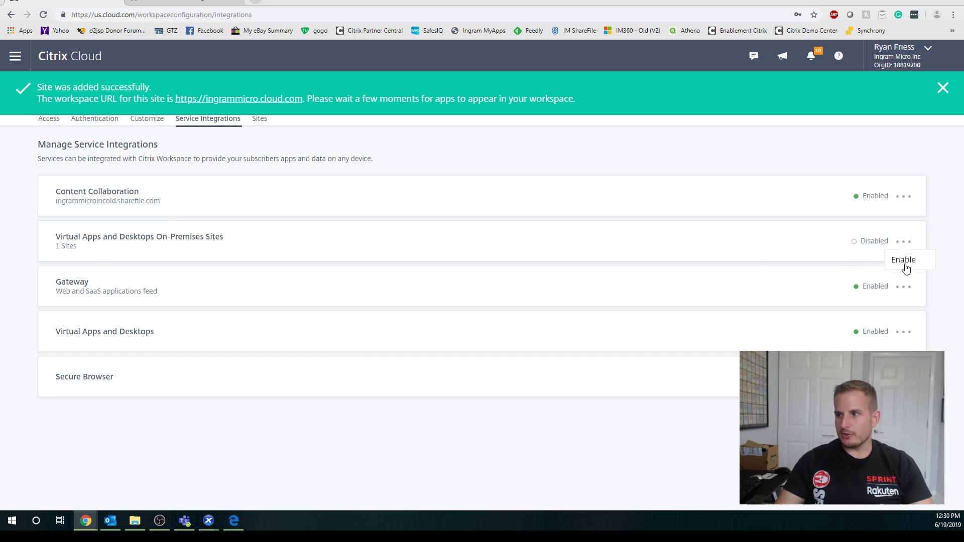
click(904, 261)
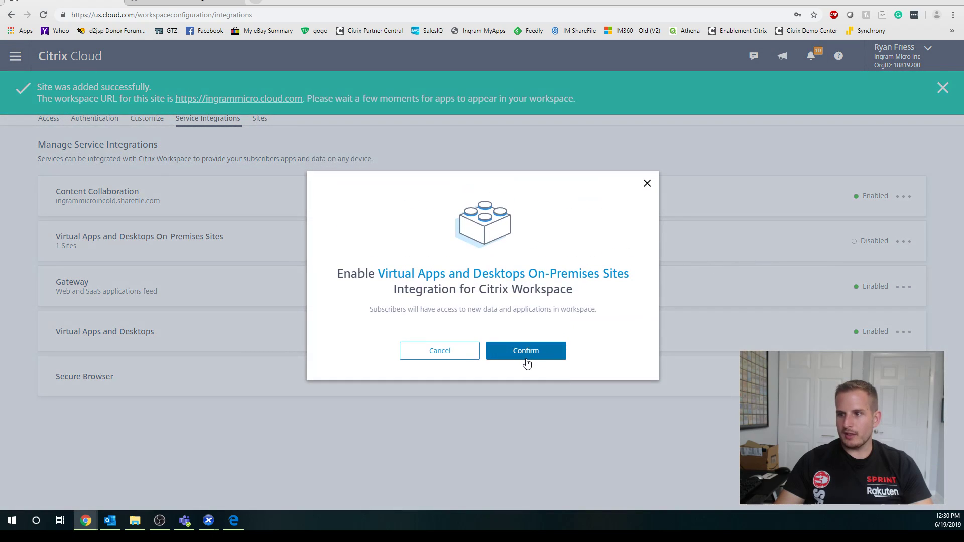
click(526, 351)
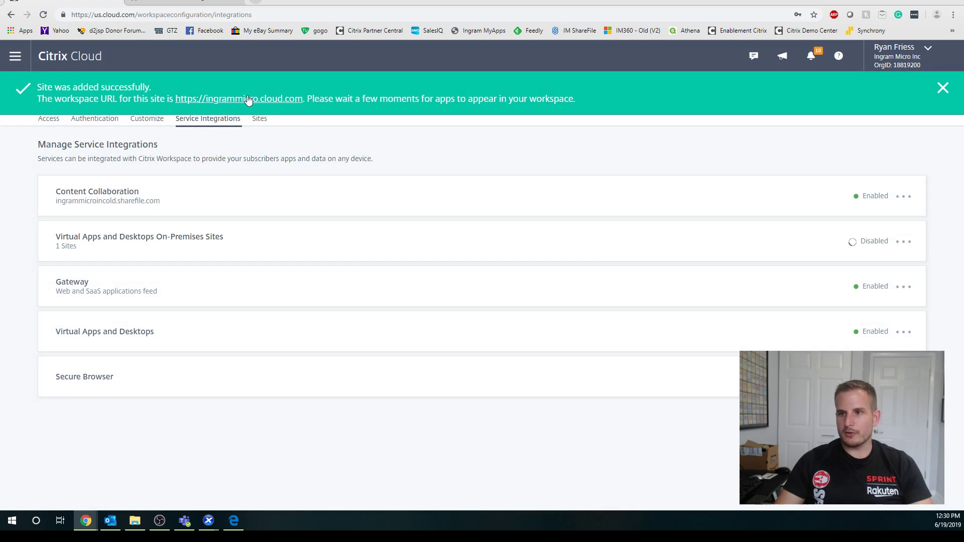
Open the workspace URL from the banner in a new browser tab.
right_click(262, 101)
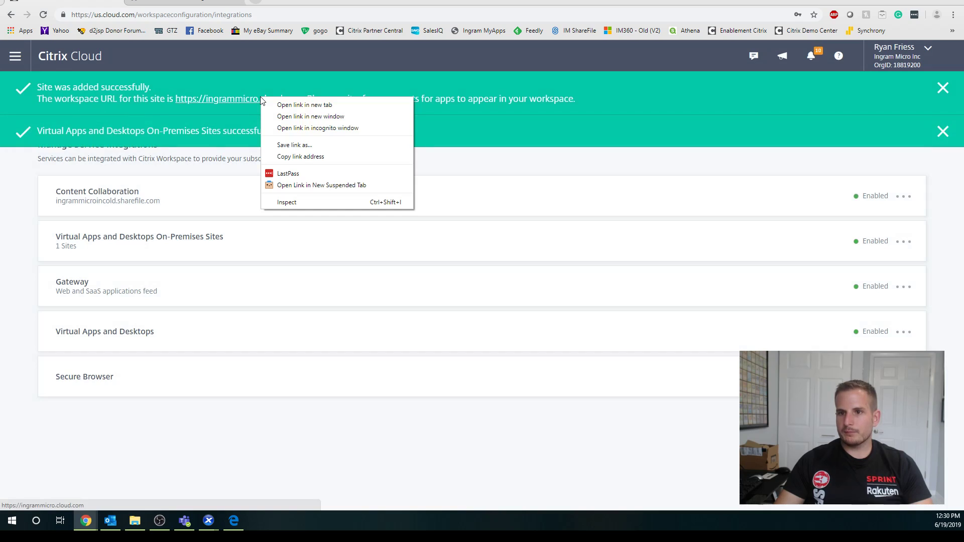
click(272, 104)
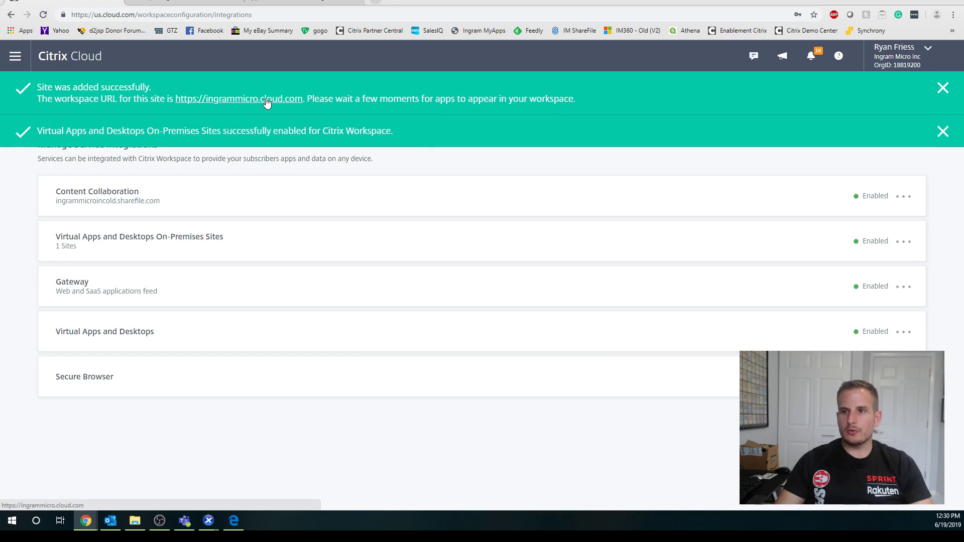
click(184, 2)
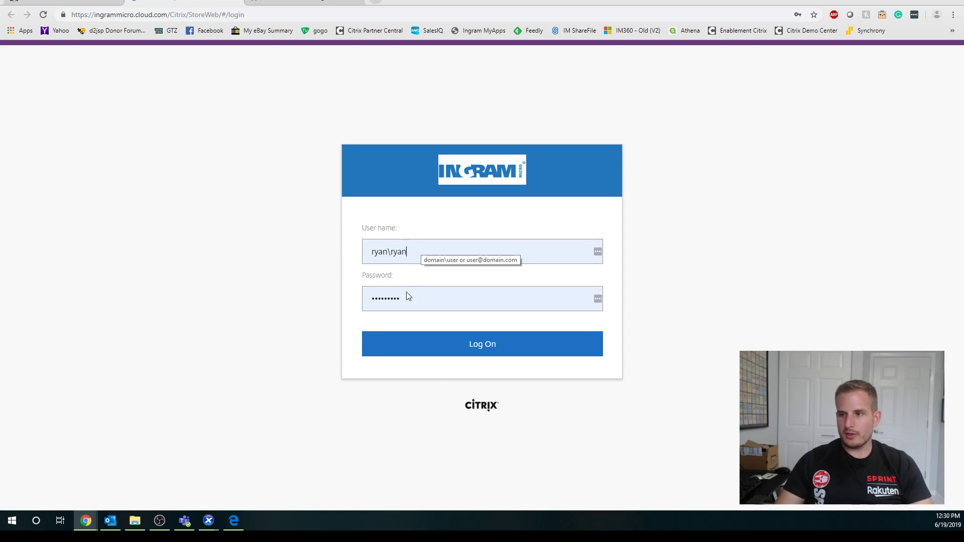
Sign in to Workspace, confirm All Apps shows only five apps, then log off.
click(430, 340)
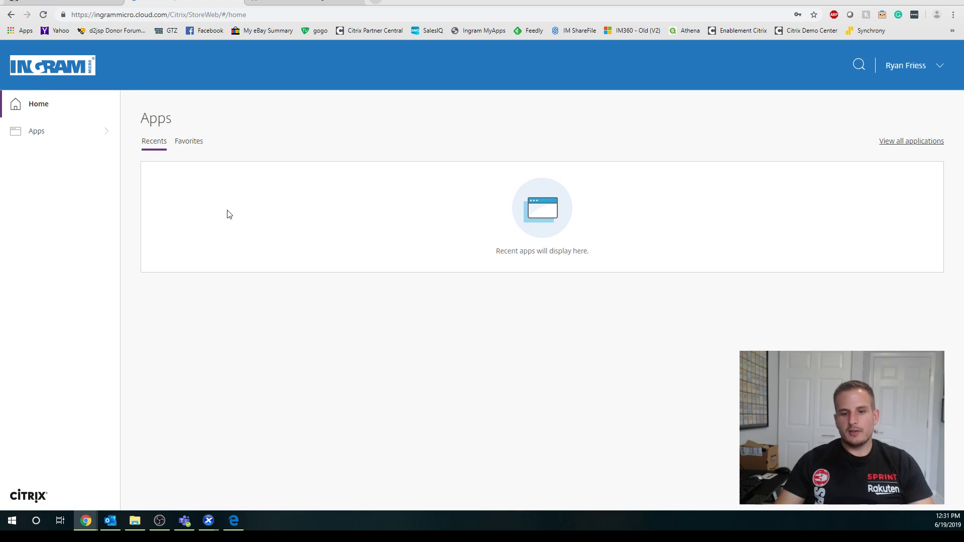
click(104, 132)
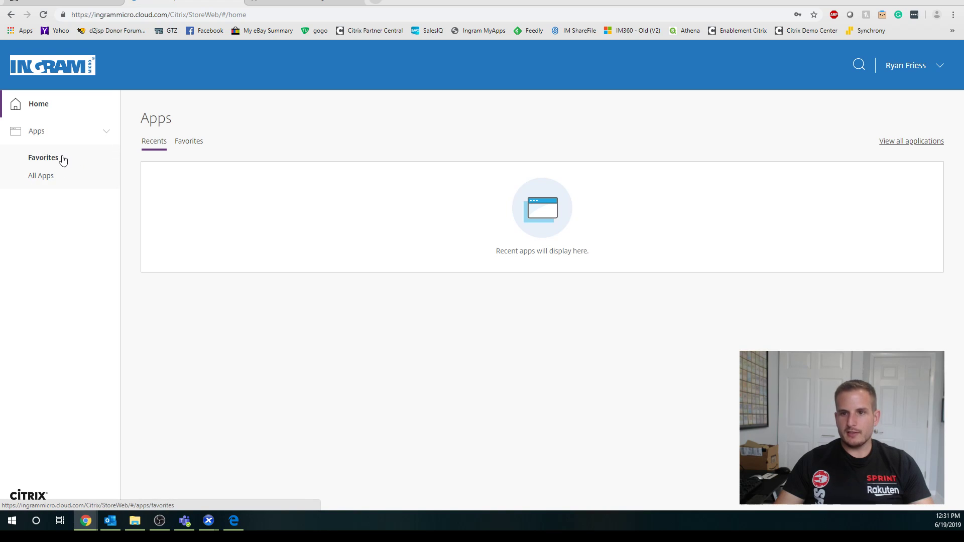
click(55, 178)
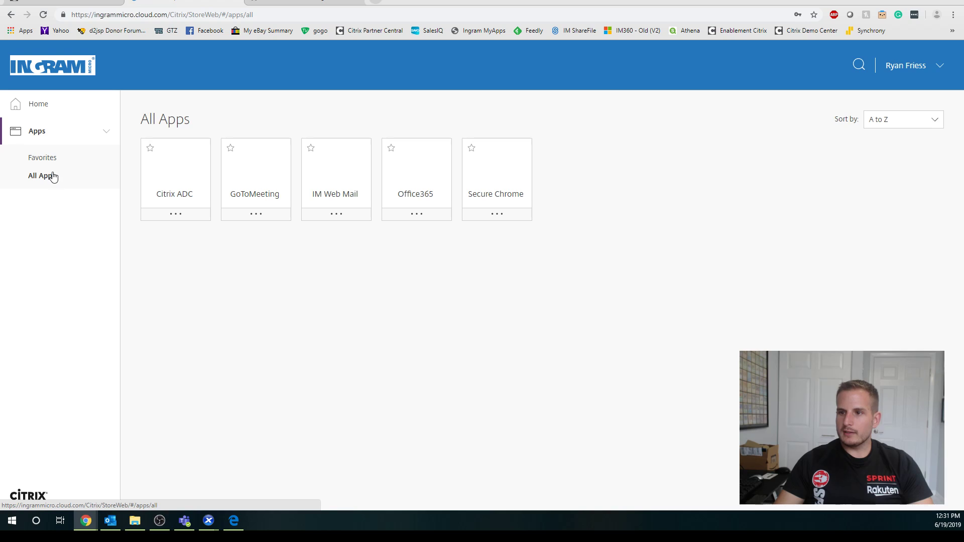
click(55, 155)
click(60, 140)
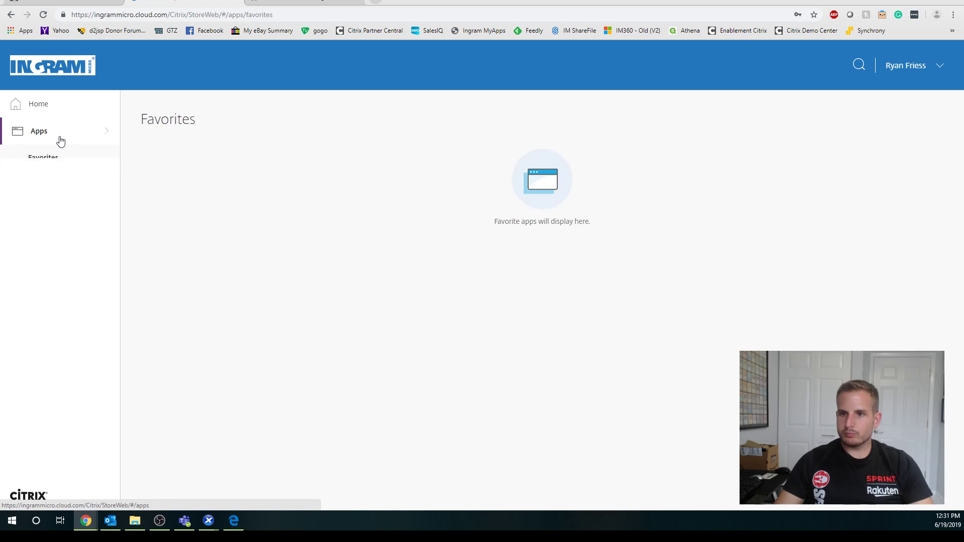
click(58, 112)
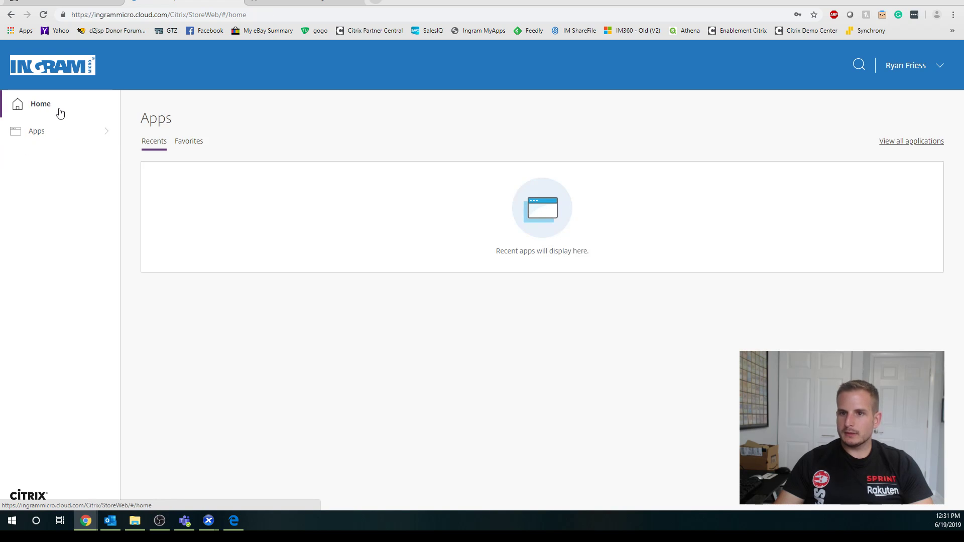
click(941, 68)
click(909, 124)
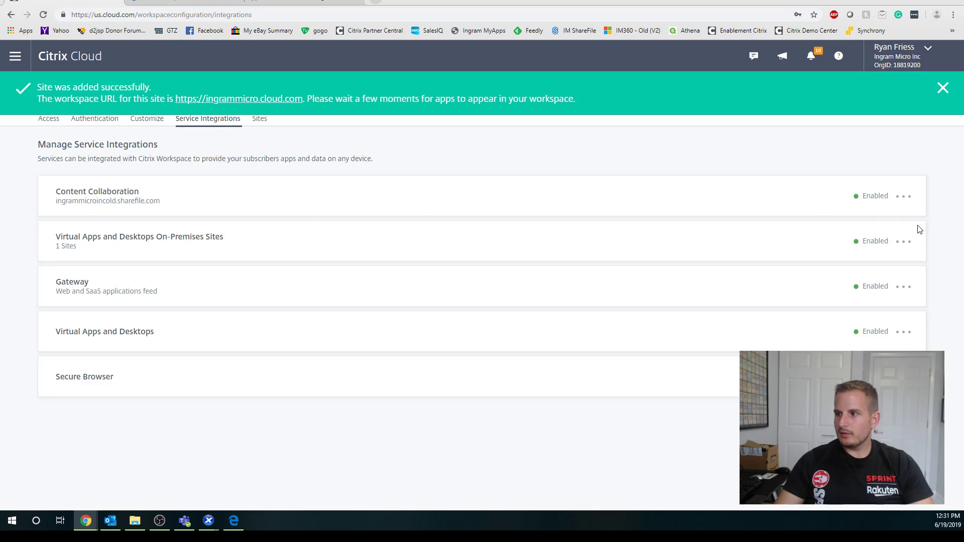
Edit the on-premises site from the Sites tab and refresh its Active Directory domains.
click(257, 121)
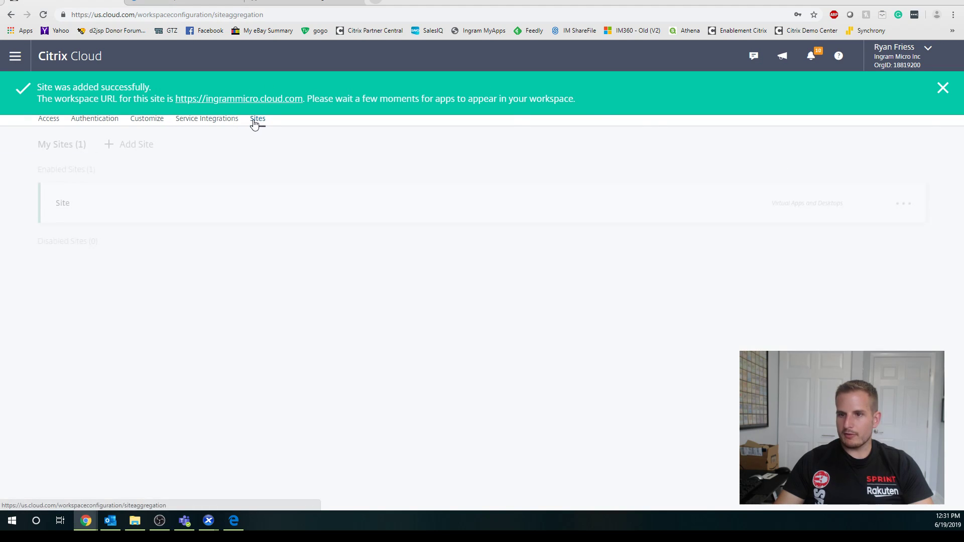
click(903, 206)
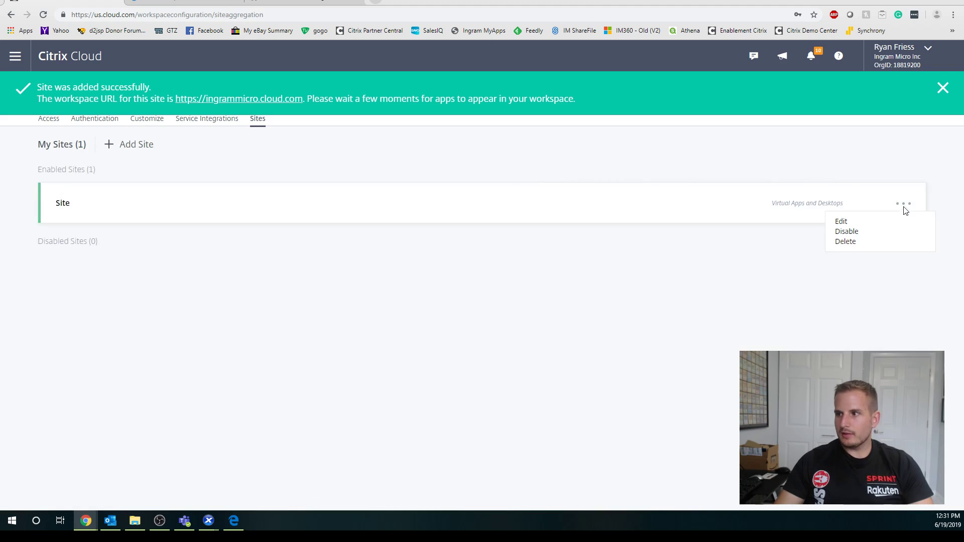
click(873, 227)
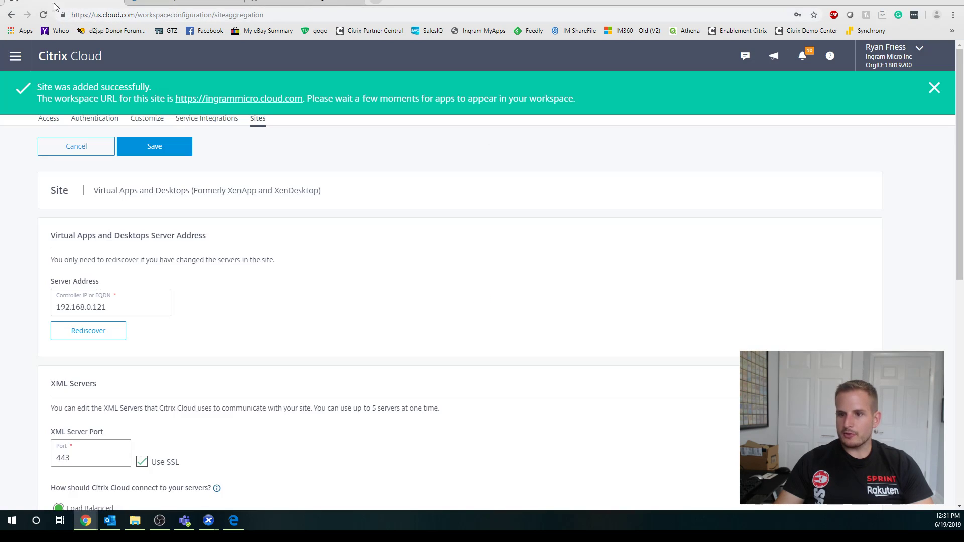
scroll(141, 314, down, 4)
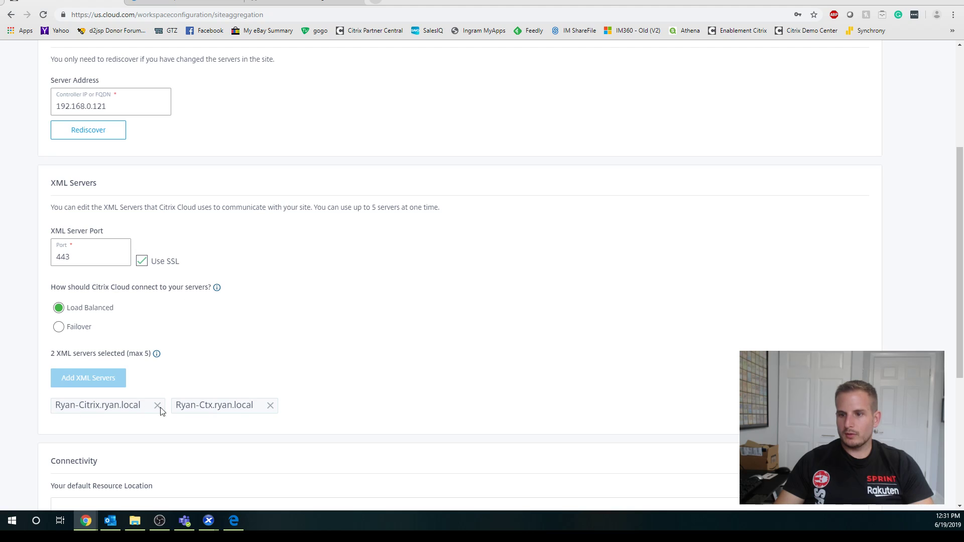
scroll(196, 361, down, 4)
scroll(94, 327, down, 1)
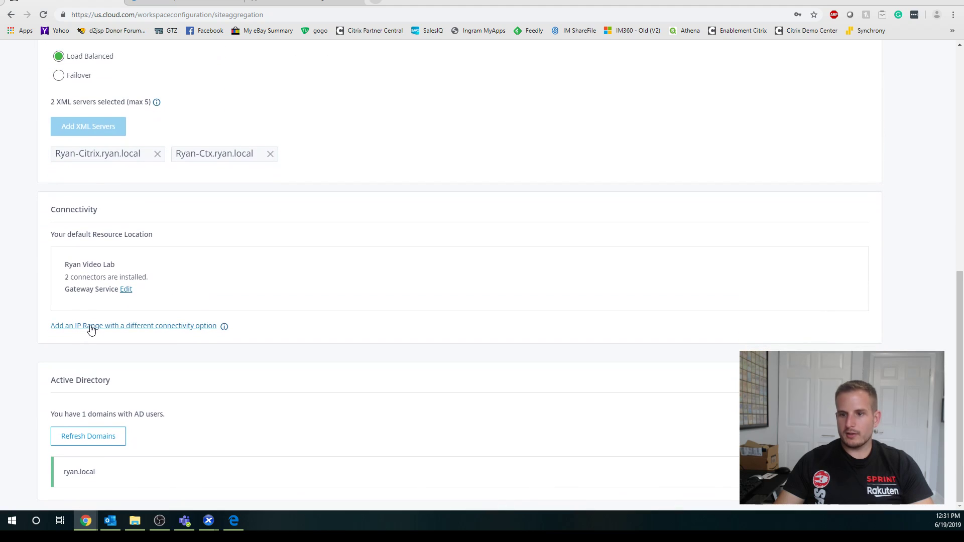
click(87, 444)
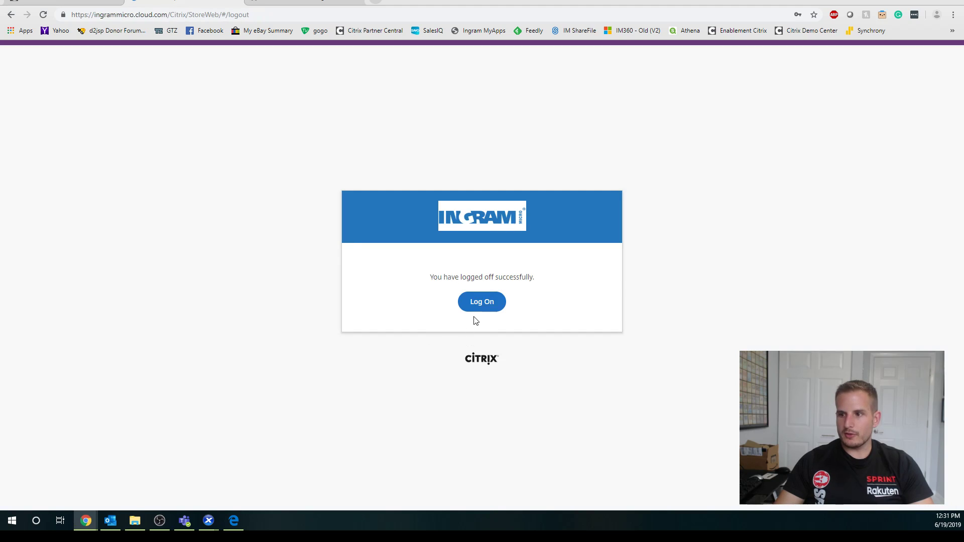
Sign back in to Workspace with user name 'administrator' and the account password.
click(478, 303)
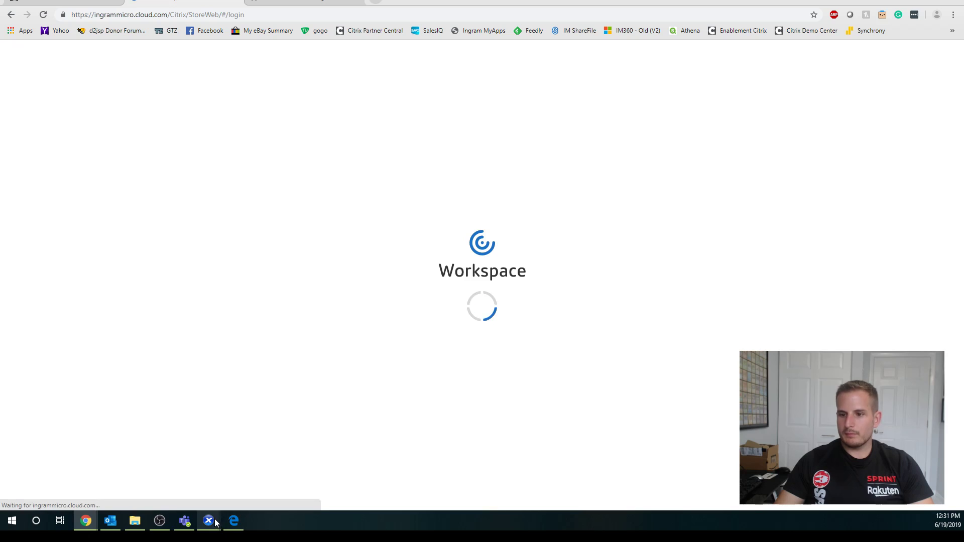
click(382, 245)
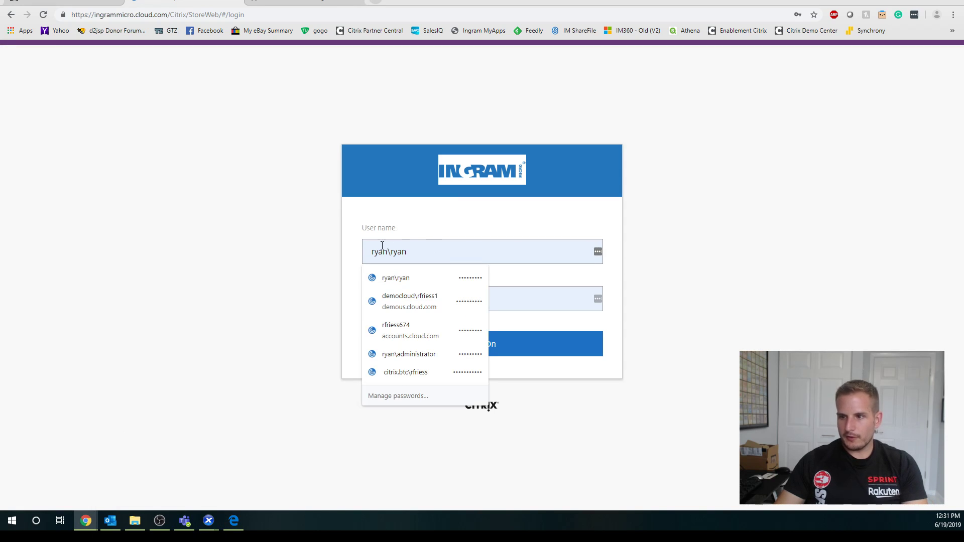
double_click(401, 248)
text(administ)
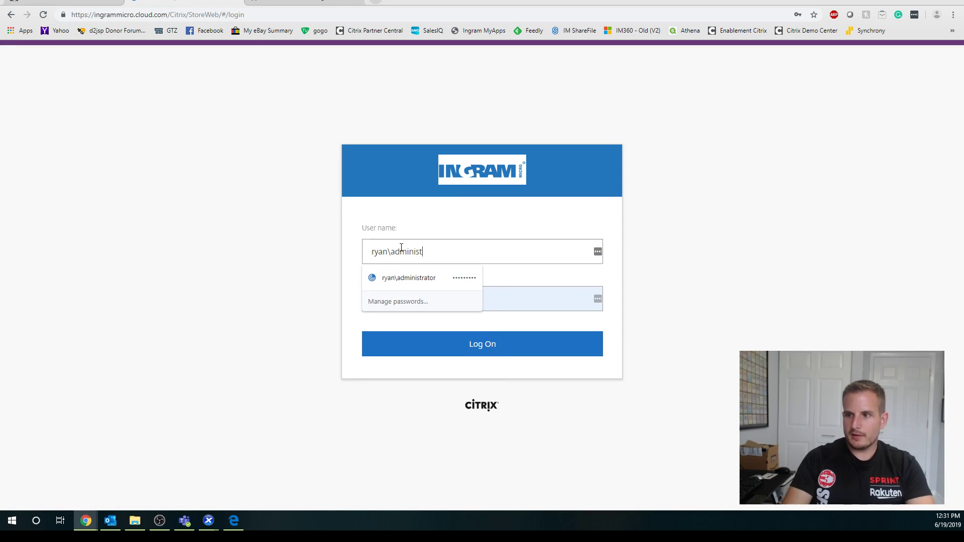
text(rator)
key(Tab)
text(••••)
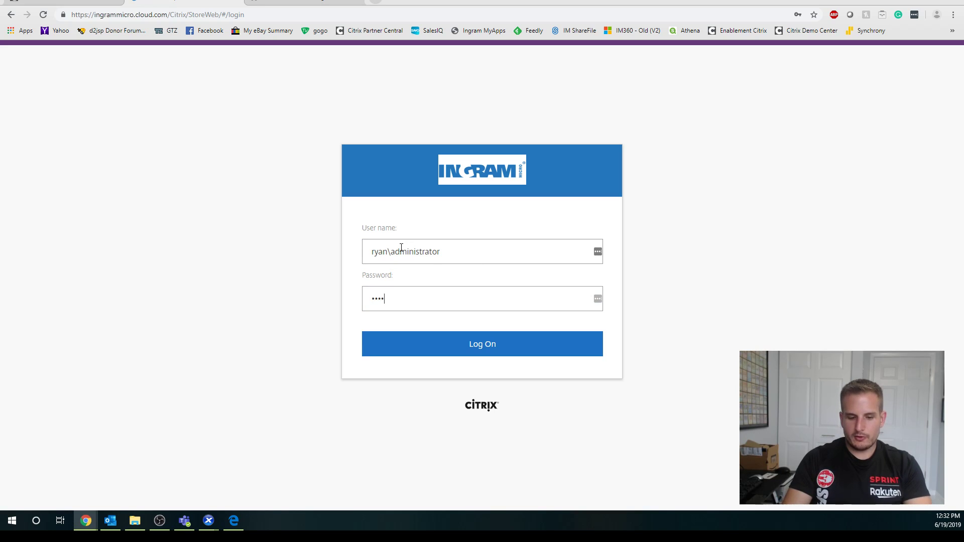
text(•••••)
key(Return)
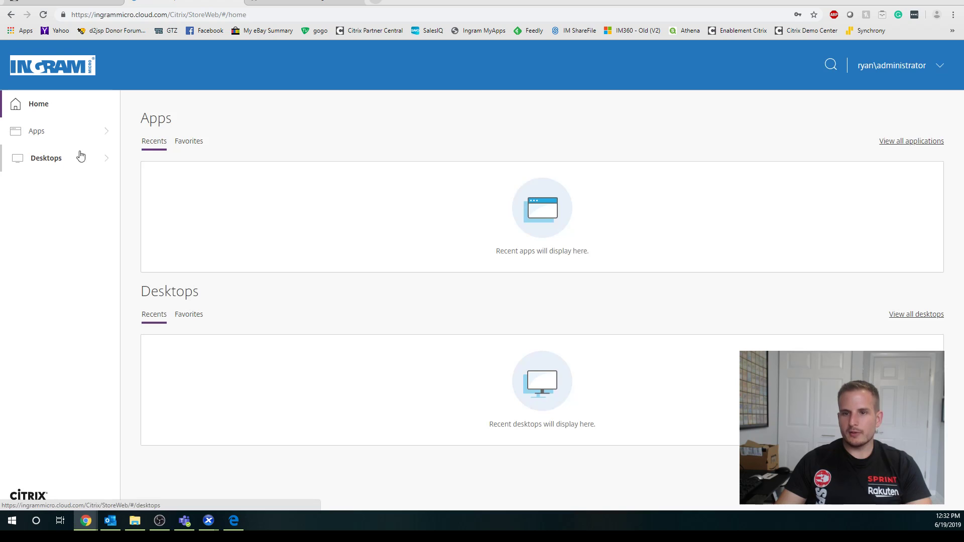
List all three desktops, then all 13 apps including Notepad, Paint and Notepad++.
click(89, 164)
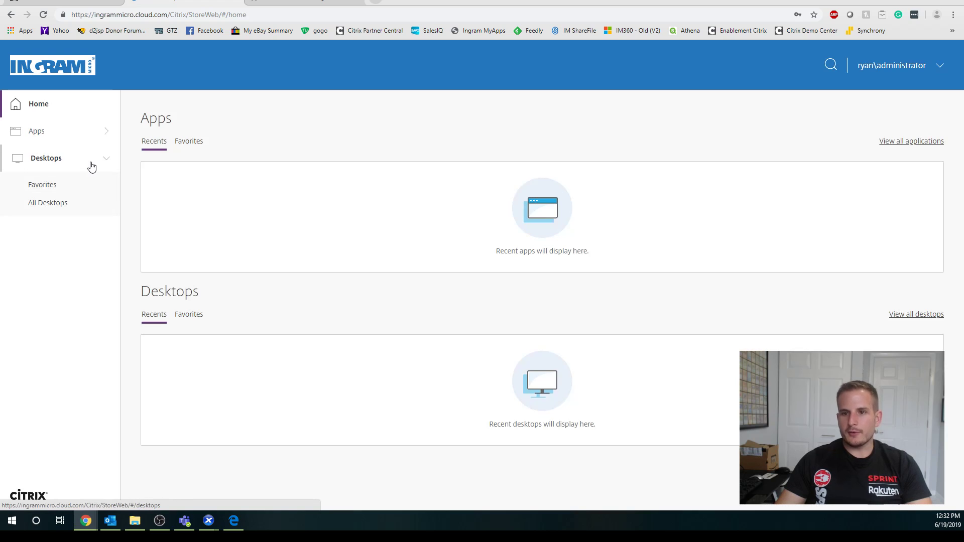
click(59, 204)
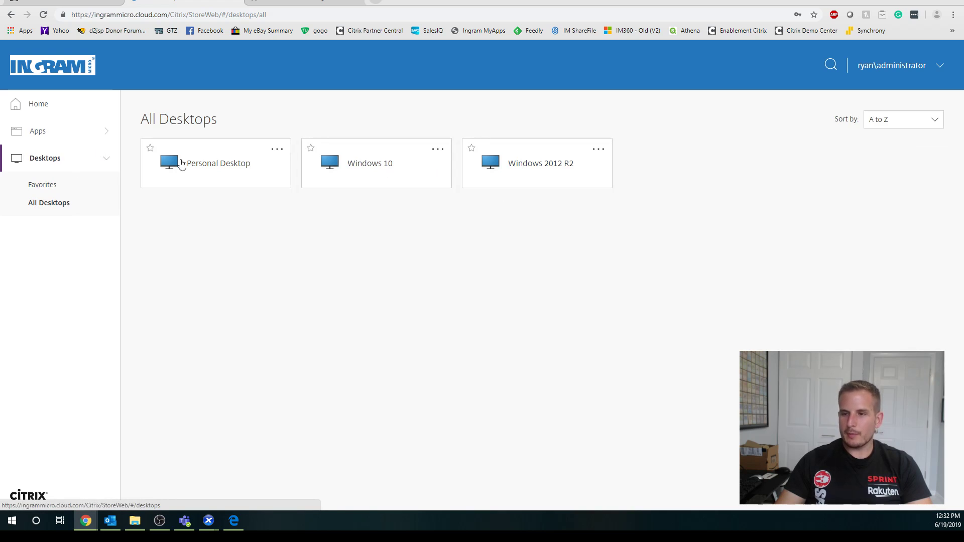
click(70, 132)
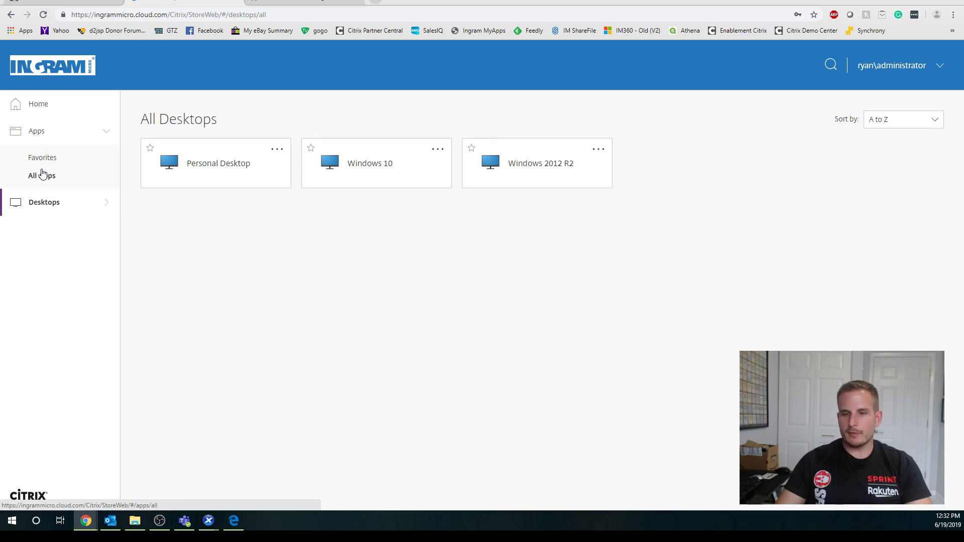
click(42, 174)
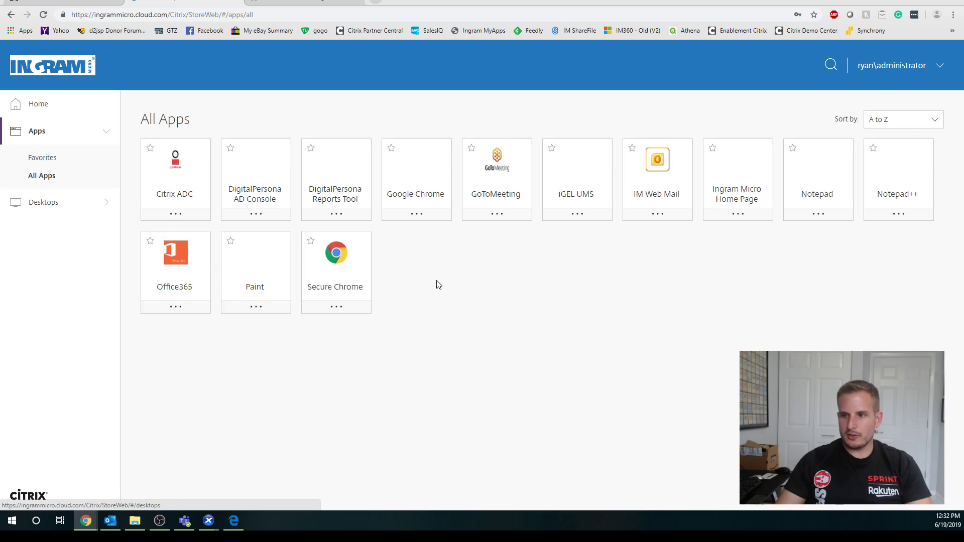